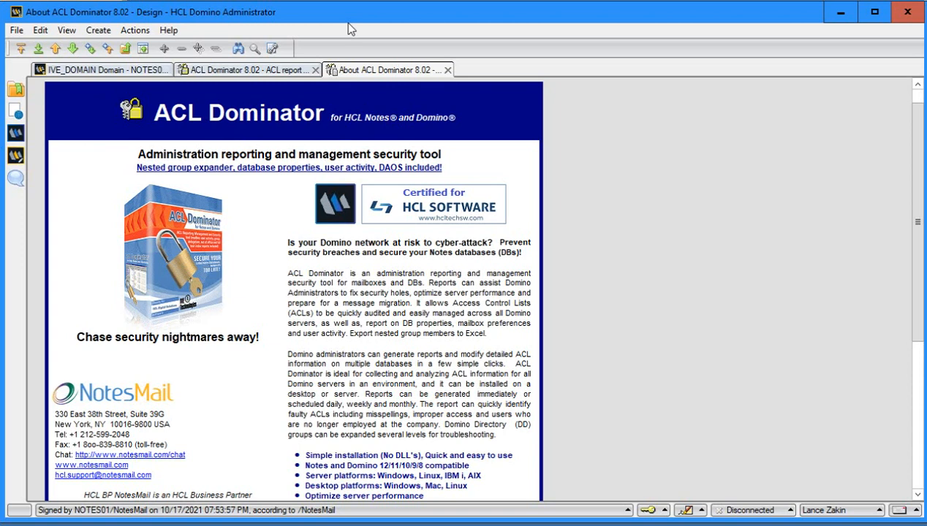
Step: Read through the About ACL Dominator page down to its feature list, and close it
scroll(351, 199, "down", 5)
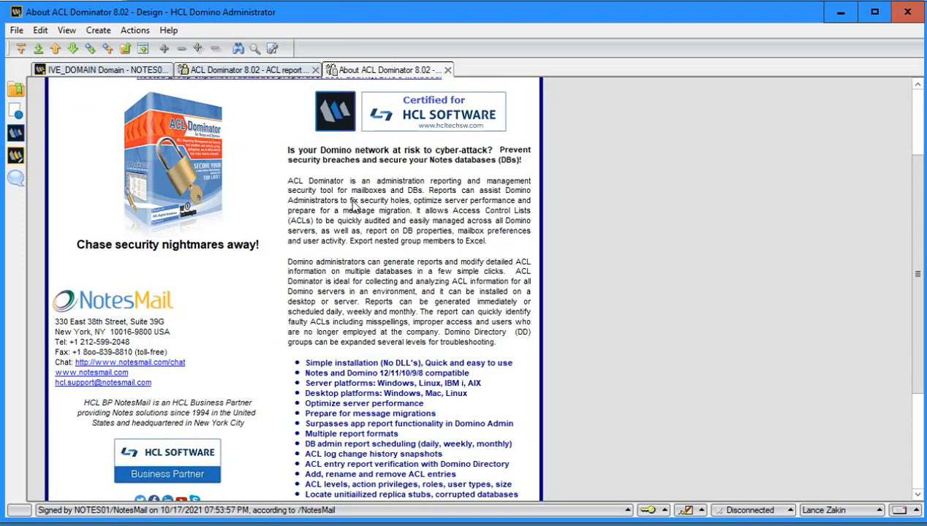
scroll(352, 201, "down", 1)
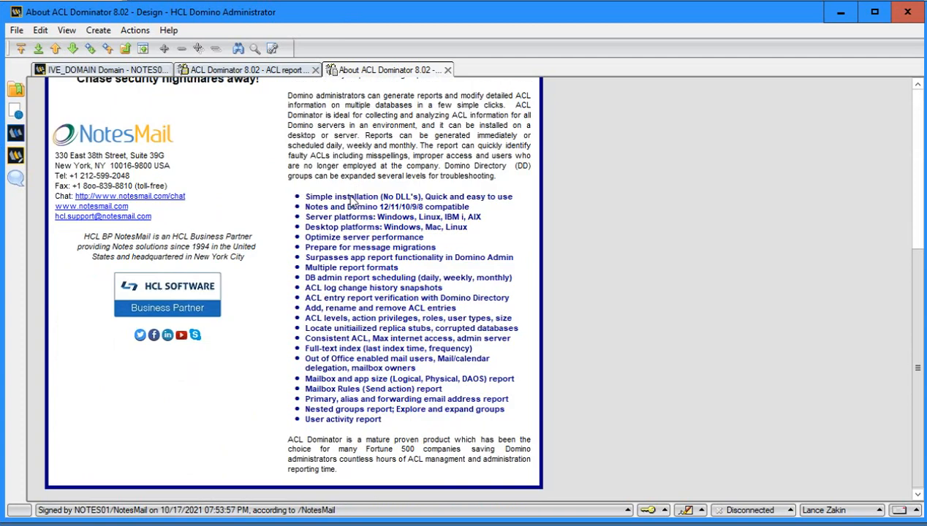
left_click(447, 70)
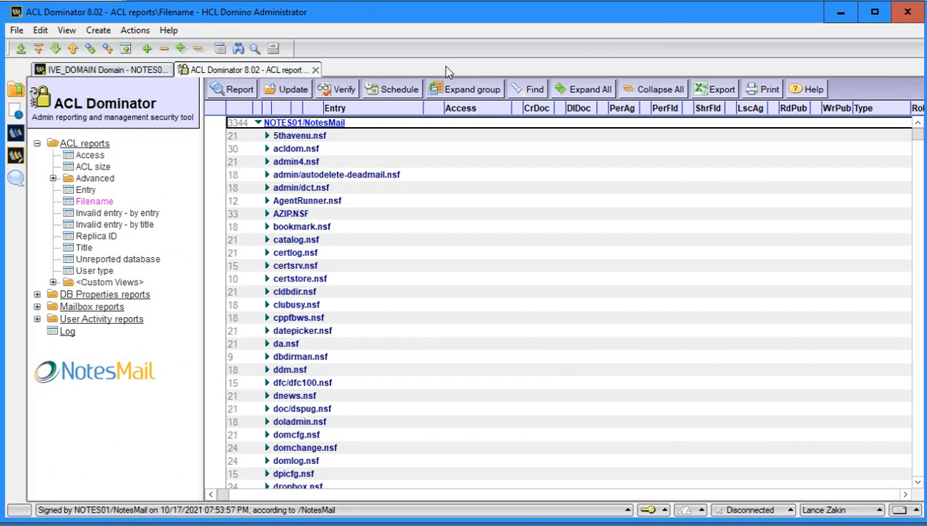
Step: Open the ACL Dominator help and review the report types from Access Control Lists through application activity reports
left_click(794, 85)
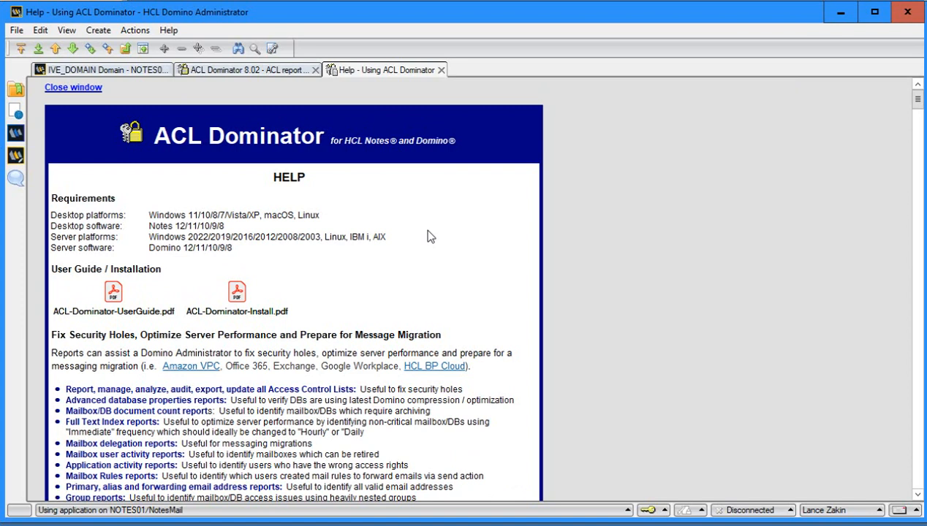
scroll(430, 235, "down", 3)
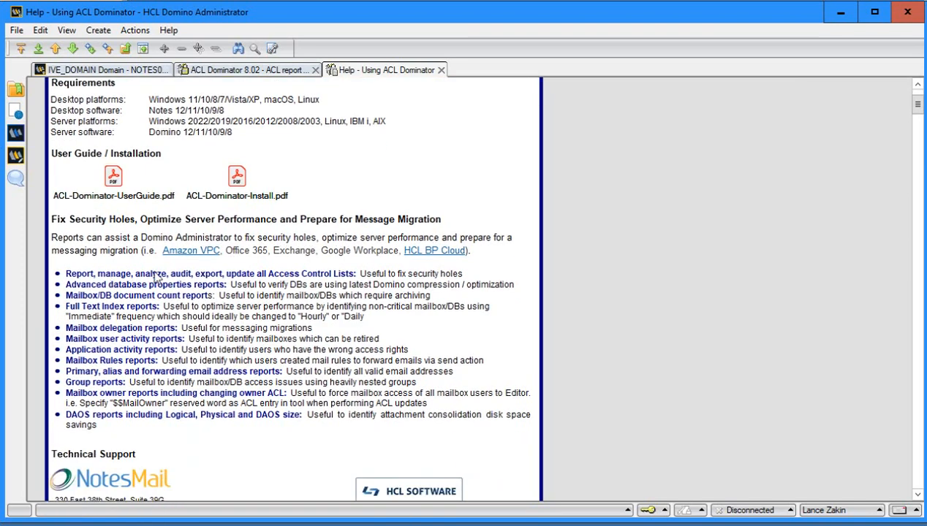
left_click_drag(127, 275, 338, 279)
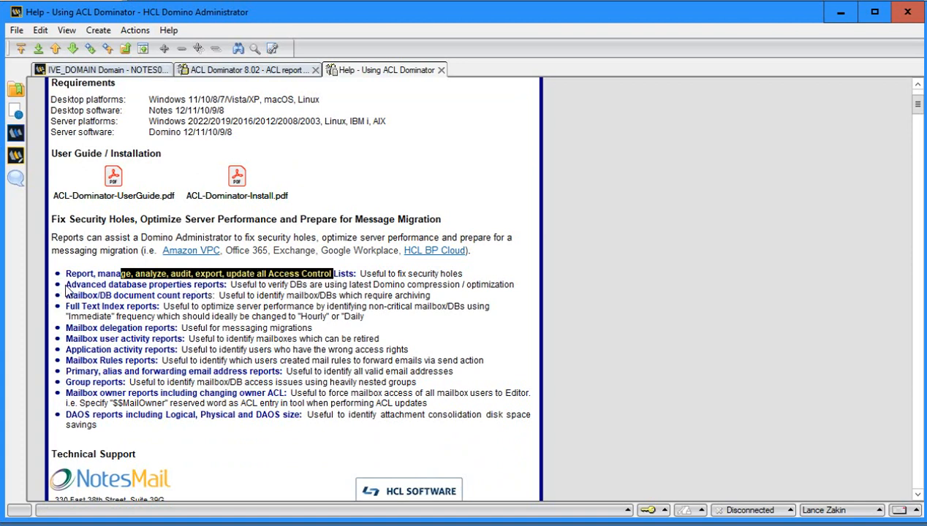
left_click_drag(66, 281, 229, 292)
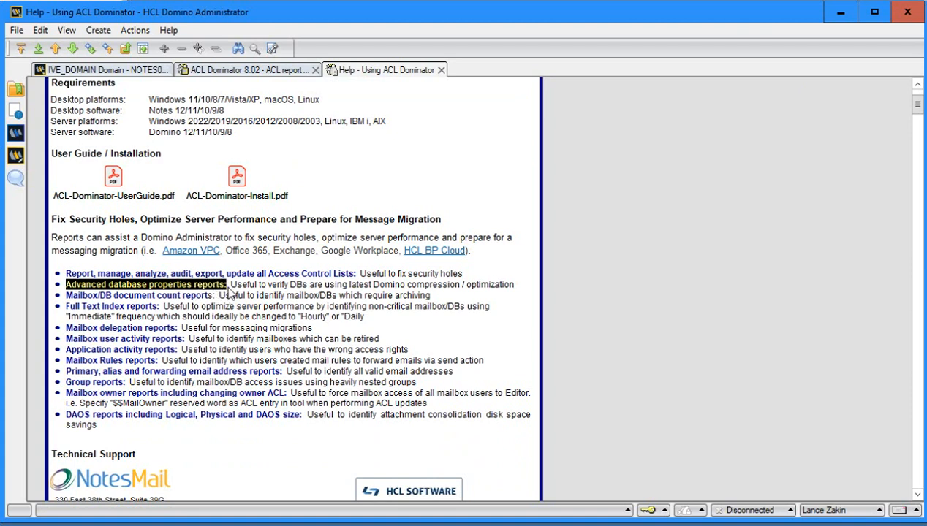
left_click_drag(66, 296, 203, 300)
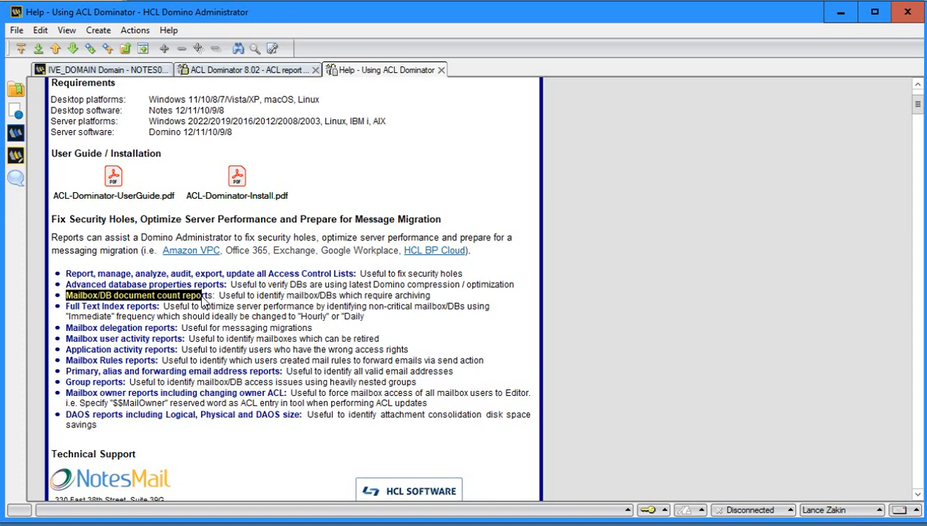
left_click_drag(66, 307, 137, 309)
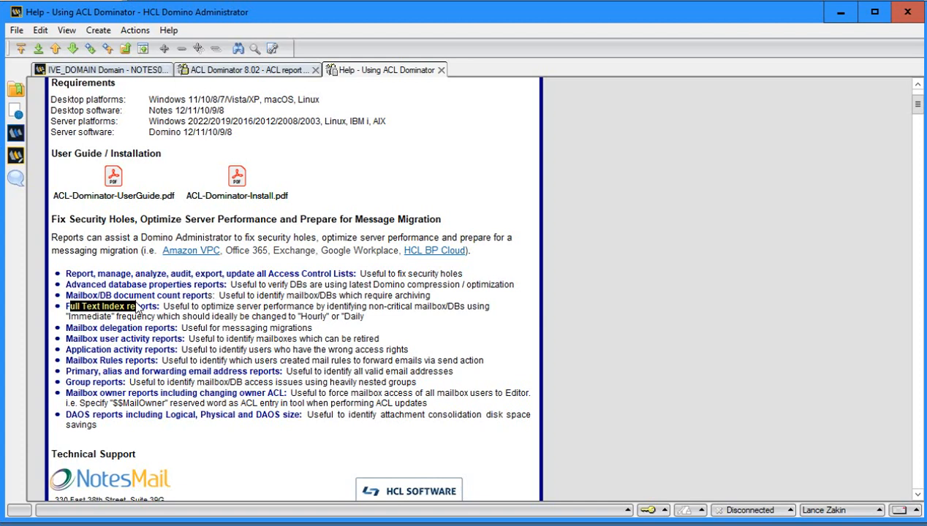
left_click_drag(66, 328, 171, 332)
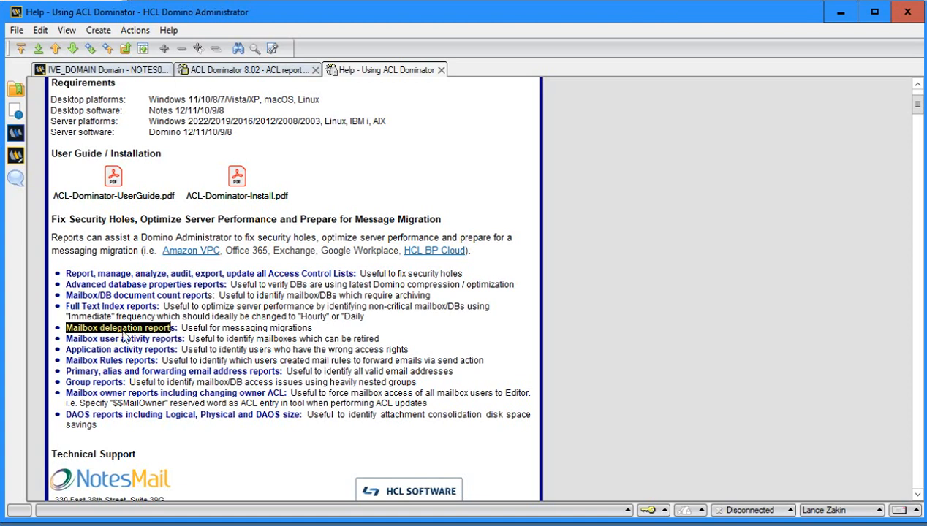
left_click_drag(67, 338, 148, 340)
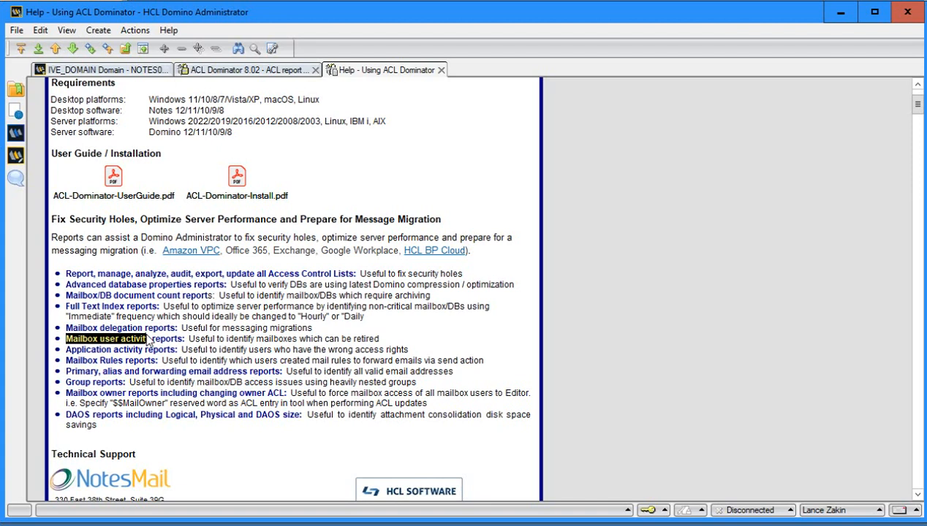
left_click_drag(71, 349, 169, 352)
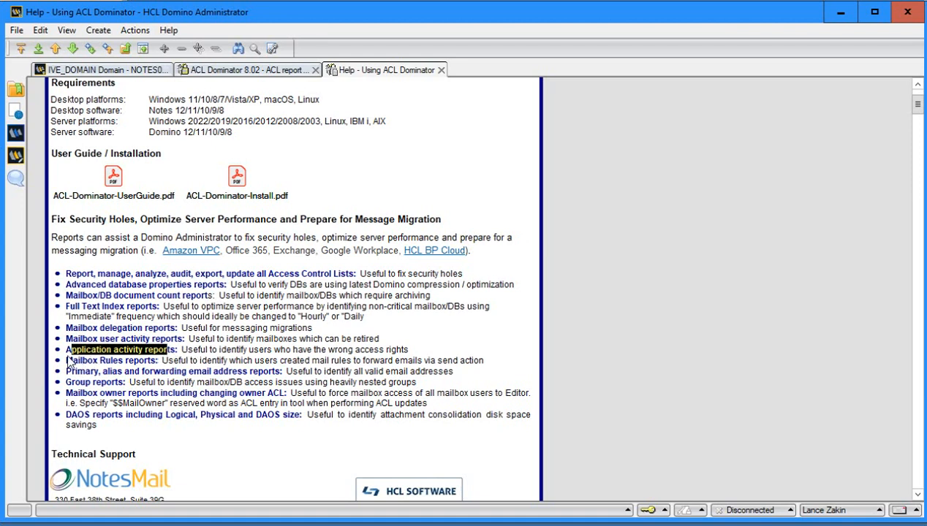
Step: Review the help entries from Mailbox Rules reports through DAOS reports, including the $$MailOwner reserved word, and close the help page
left_click_drag(67, 362, 158, 367)
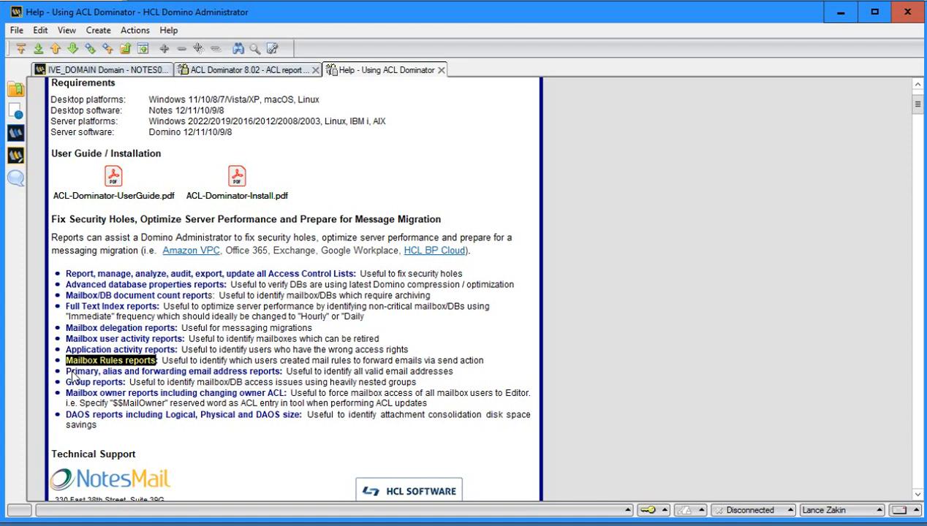
left_click_drag(67, 374, 286, 375)
left_click(285, 376)
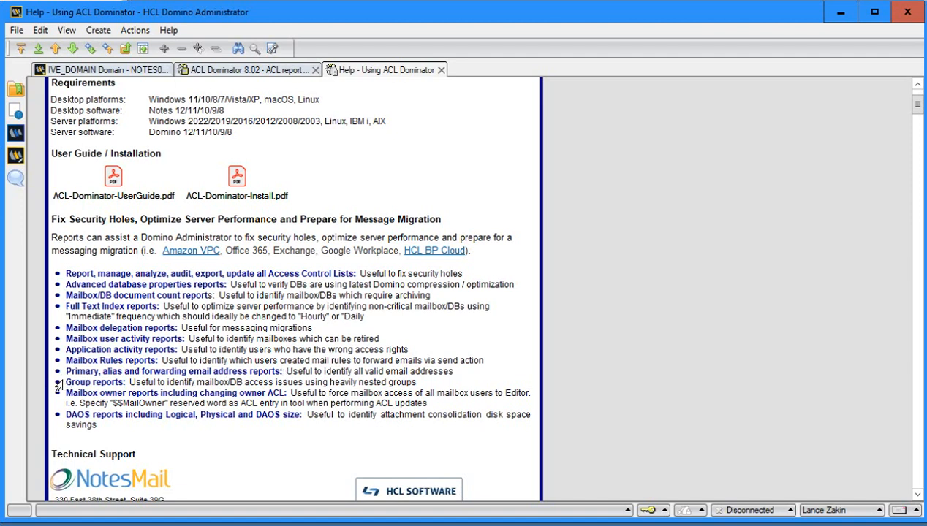
left_click_drag(65, 383, 120, 387)
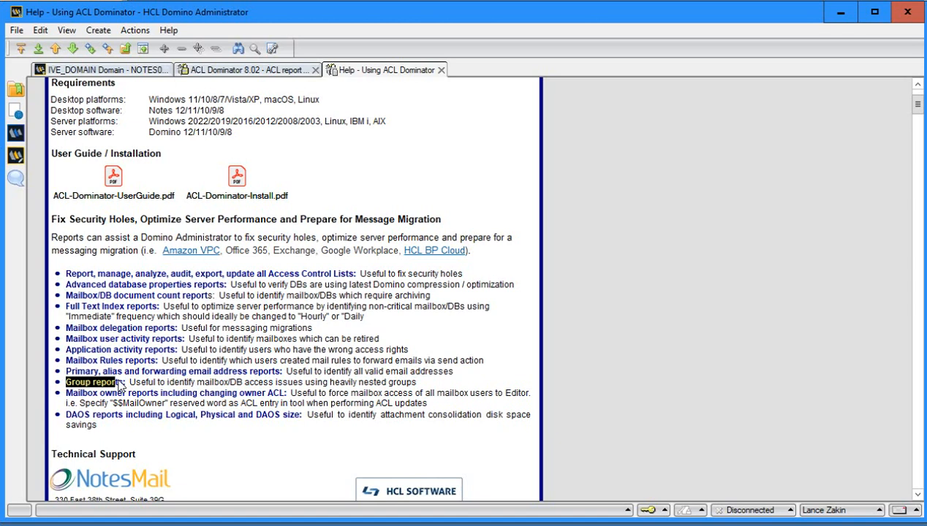
left_click_drag(67, 394, 288, 395)
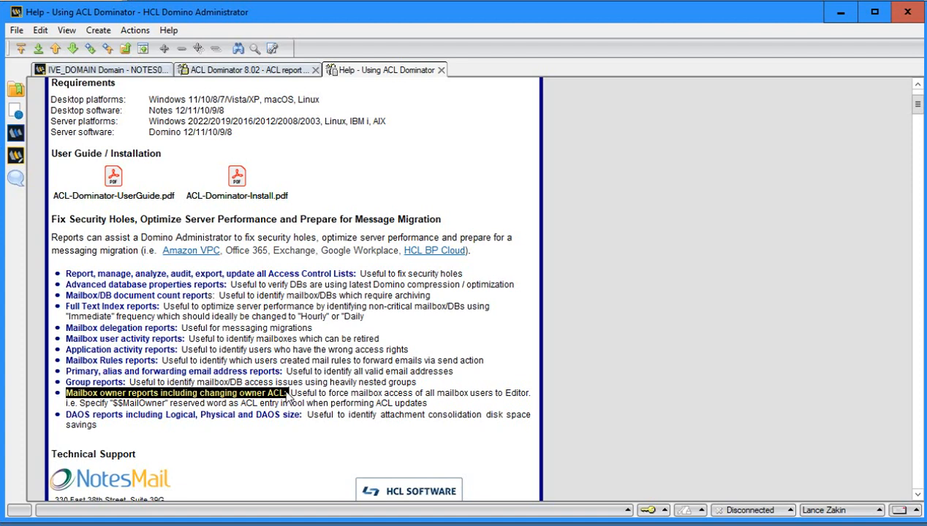
left_click_drag(113, 404, 163, 406)
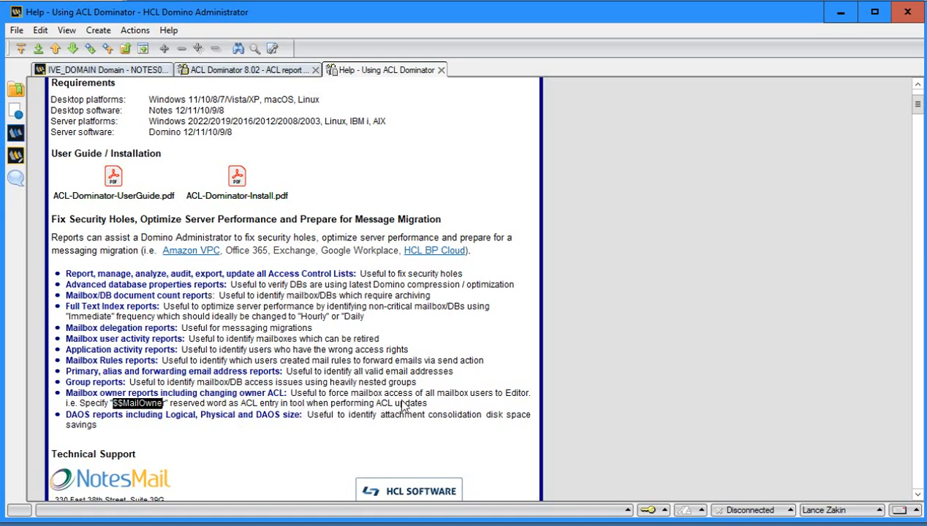
left_click_drag(111, 407, 152, 408)
left_click_drag(66, 414, 306, 416)
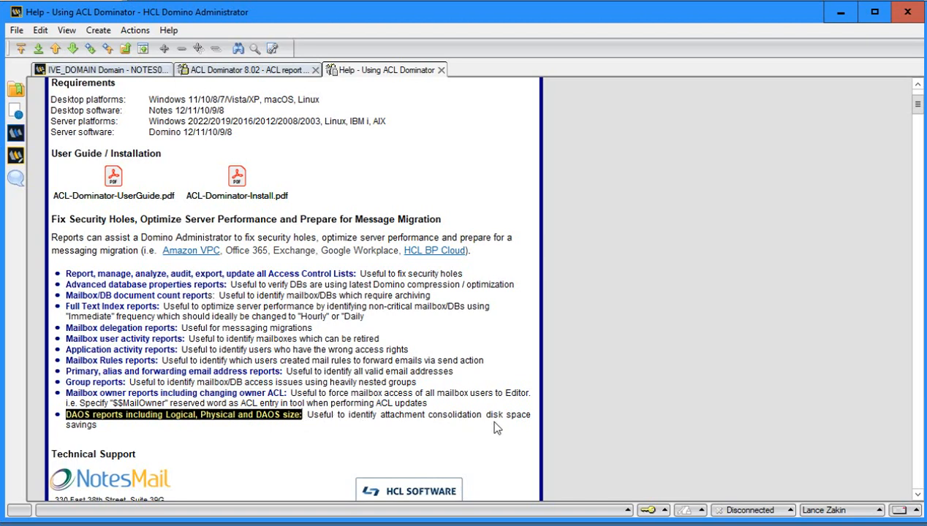
scroll(496, 424, "down", 5)
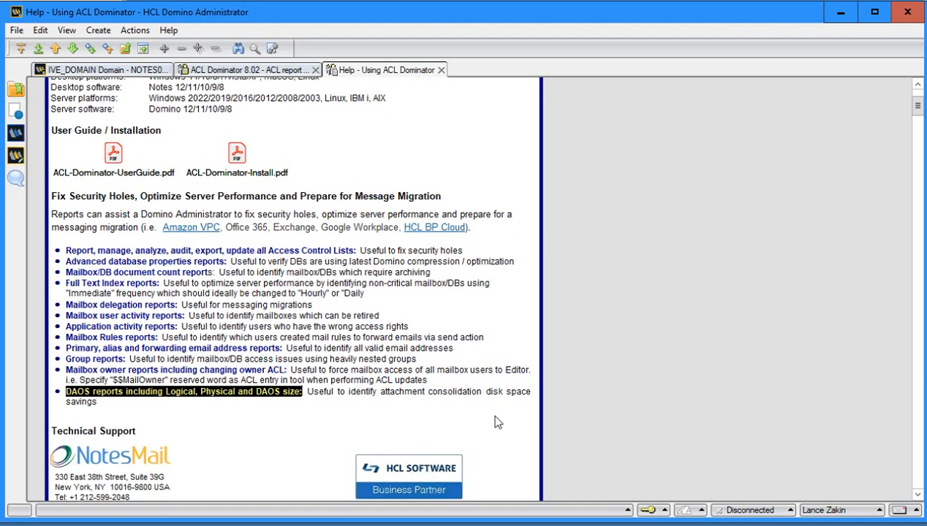
left_click(441, 70)
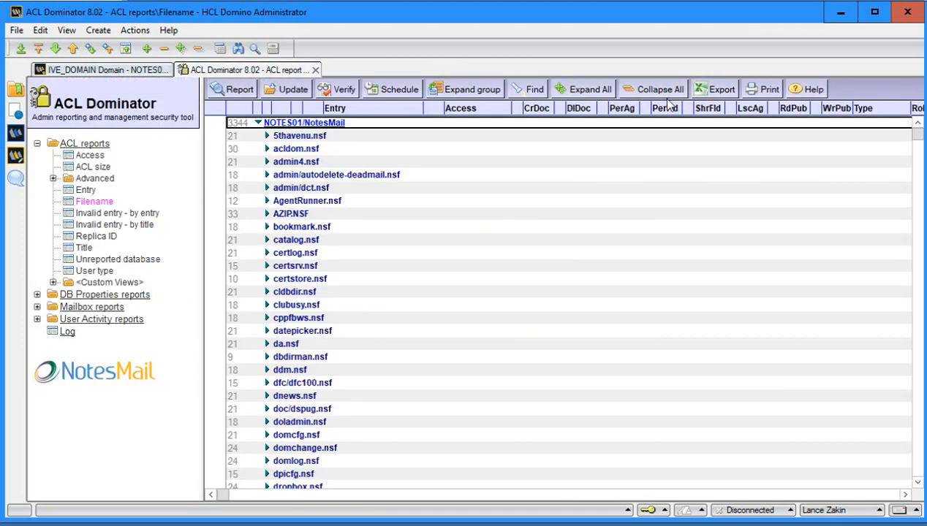
Step: Minimize the open windows, launch the ACL Dominator setup program from the desktop and enter the self-extractor password
left_click(837, 13)
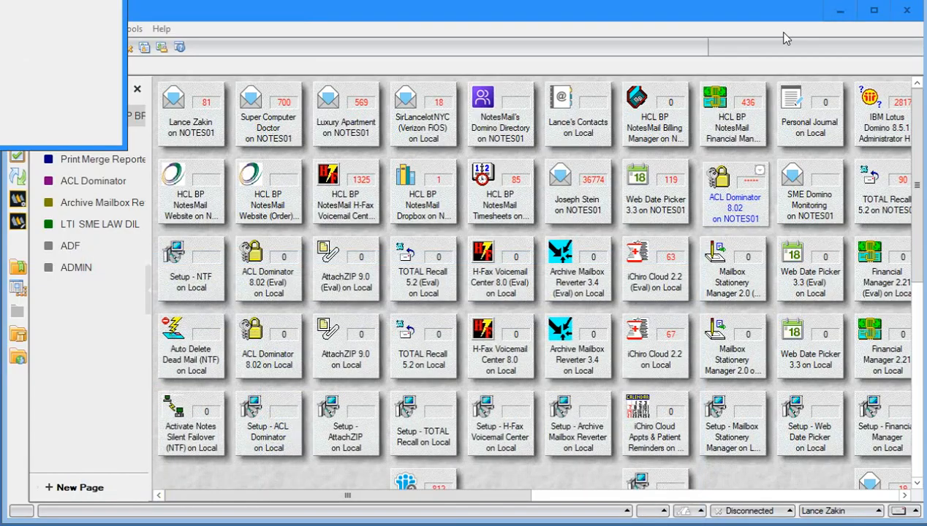
left_click(836, 13)
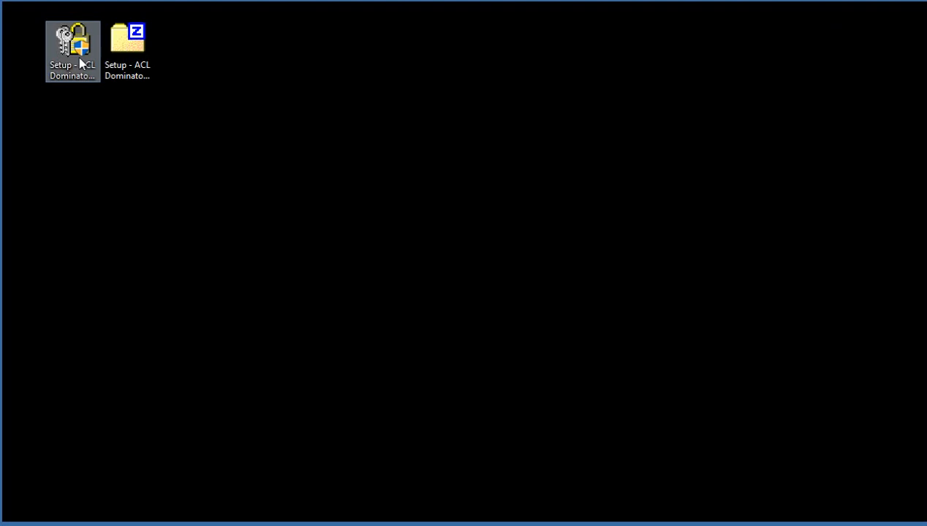
double_click(78, 57)
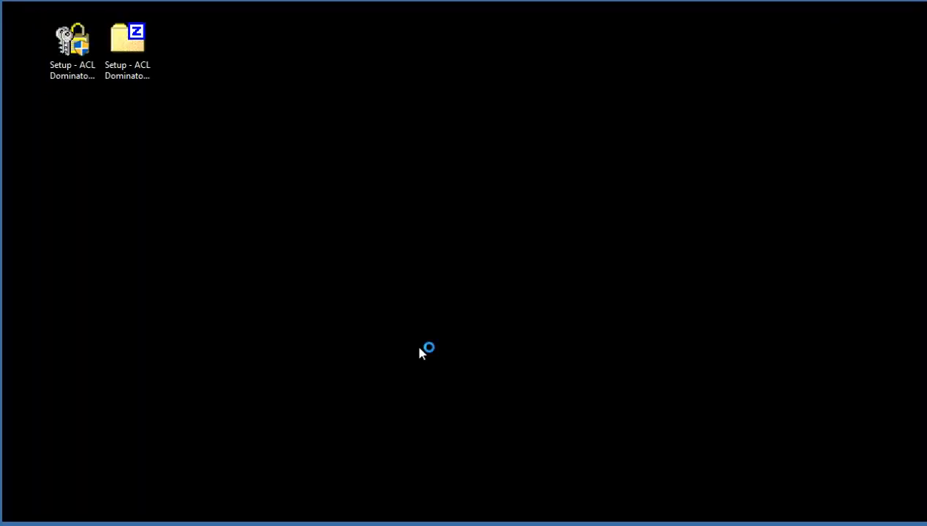
left_click(509, 343)
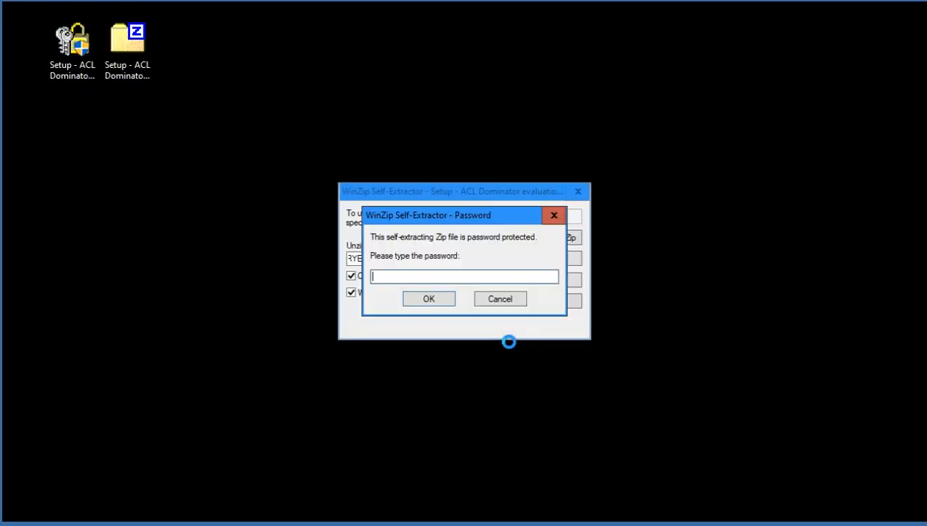
type("••••")
key("Return")
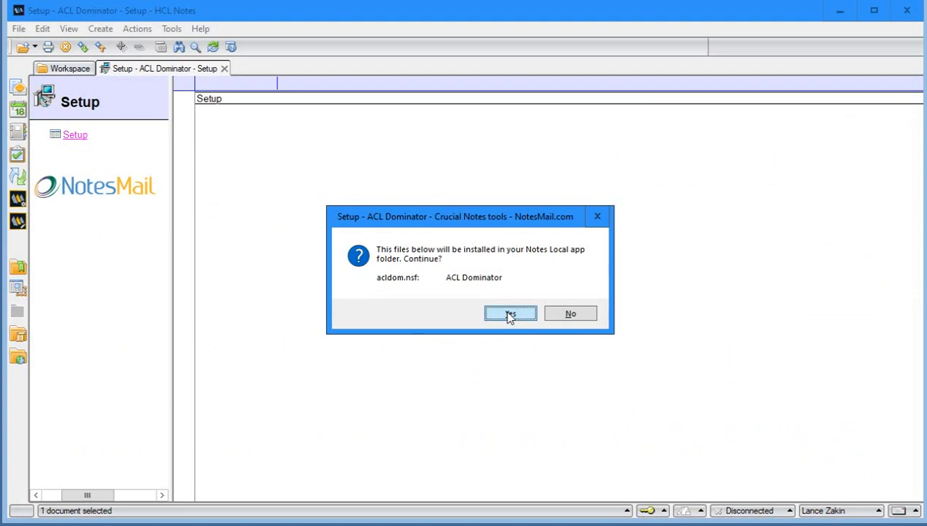
Step: Install acldom.nsf into the Notes local app folder and accept the ACL Dominator software license agreement
left_click(509, 314)
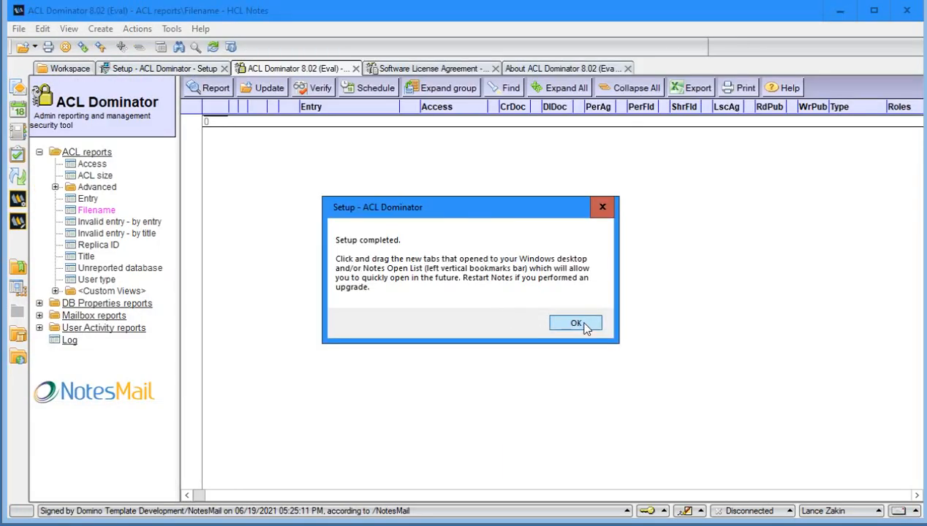
left_click(577, 323)
left_click(598, 71)
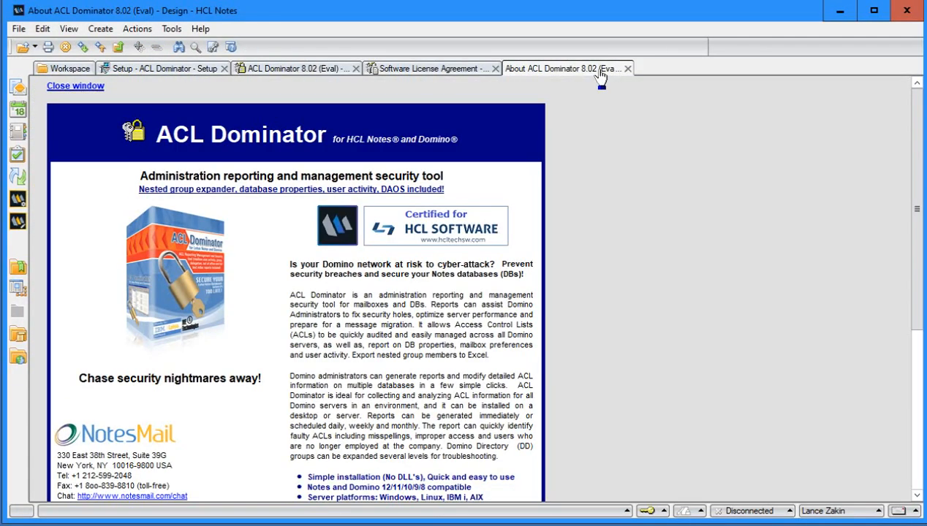
left_click(627, 68)
left_click(438, 68)
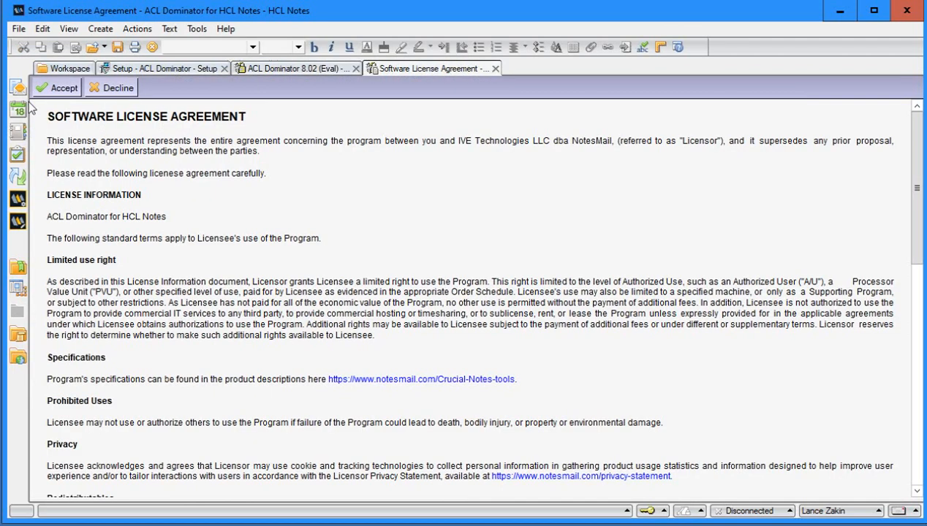
left_click(59, 87)
Step: Close the ACL Dominator evaluation and setup databases in HCL Notes, and switch back to ACL Dominator in HCL Domino Administrator
left_click(355, 68)
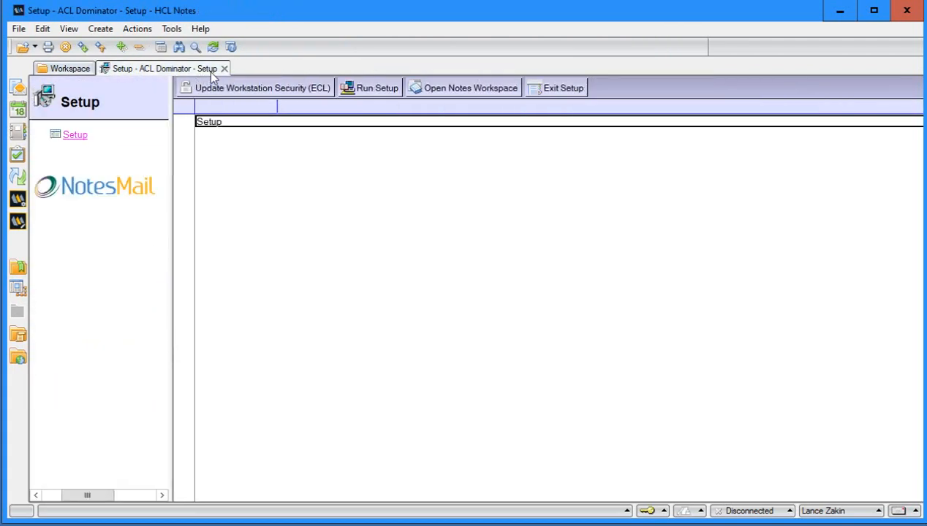
left_click(223, 68)
left_click(840, 10)
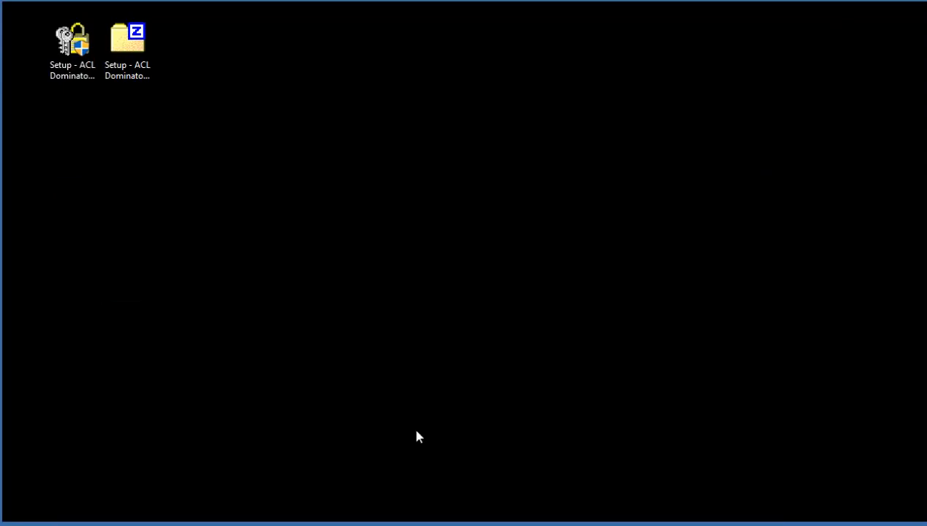
mouse_move(213, 525)
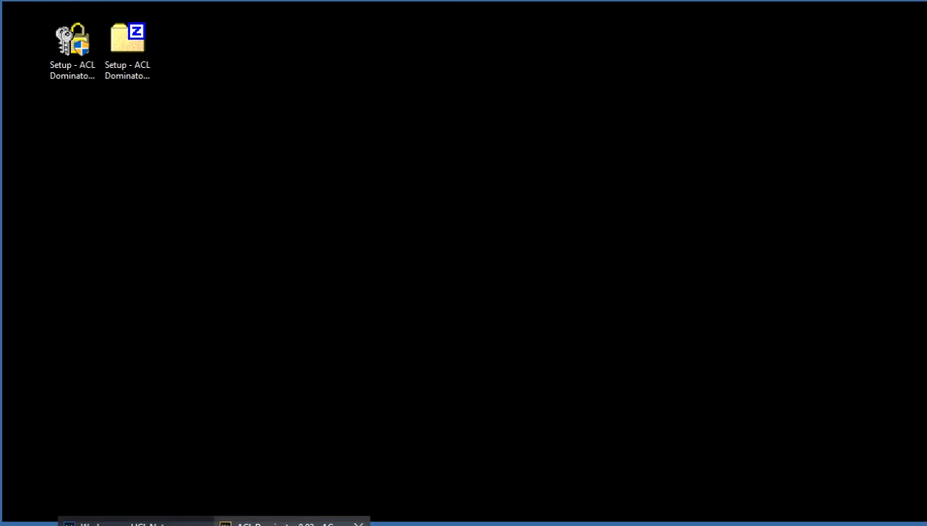
left_click(277, 523)
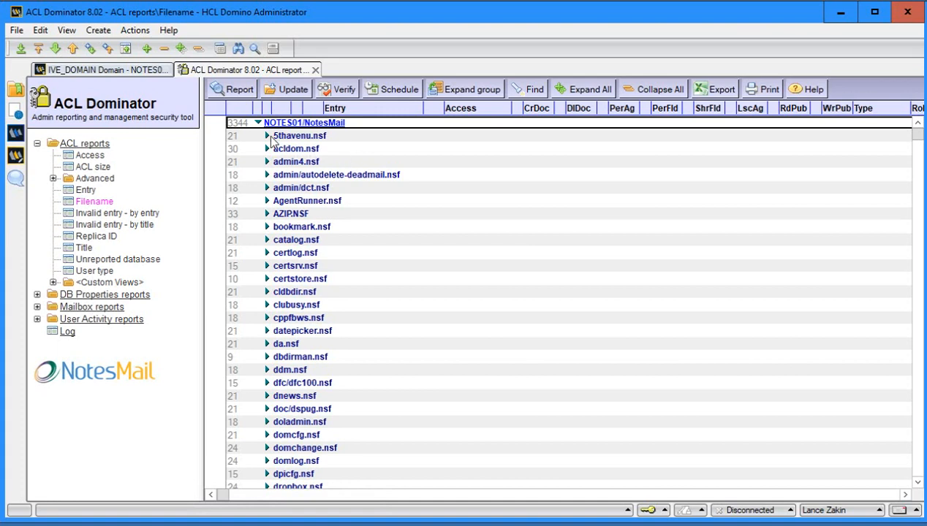
Step: Expand 5thavenu.nsf in the Filename report and show the ACL entries of its 08/01, 09/01 and 10/01 snapshots
double_click(293, 138)
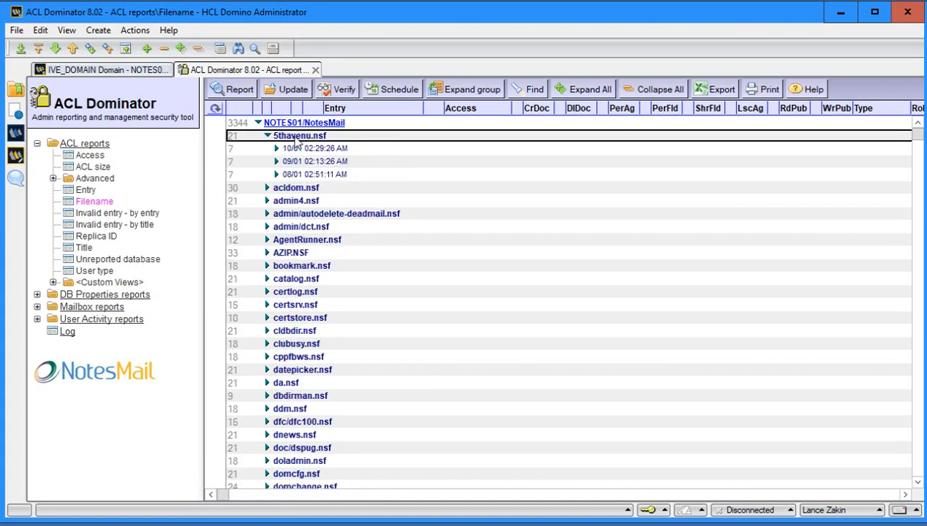
left_click(276, 174)
left_click(276, 161)
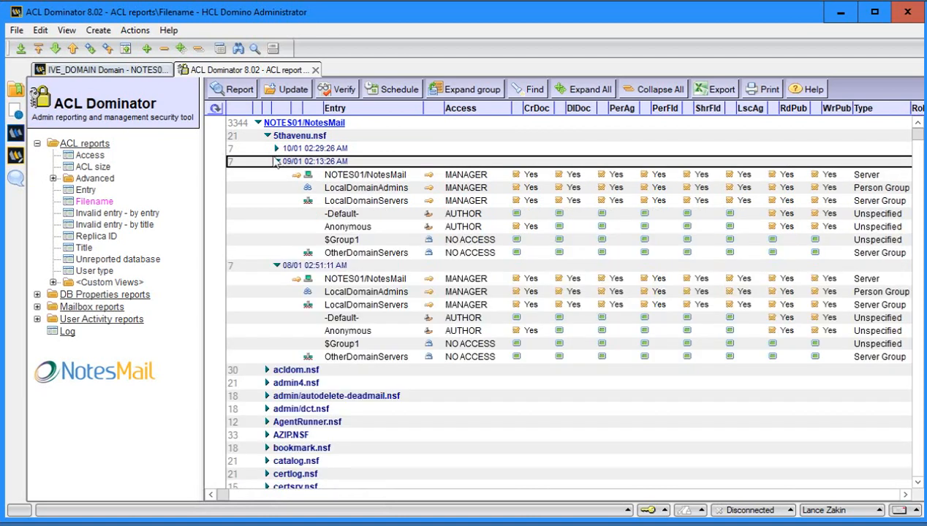
left_click(274, 148)
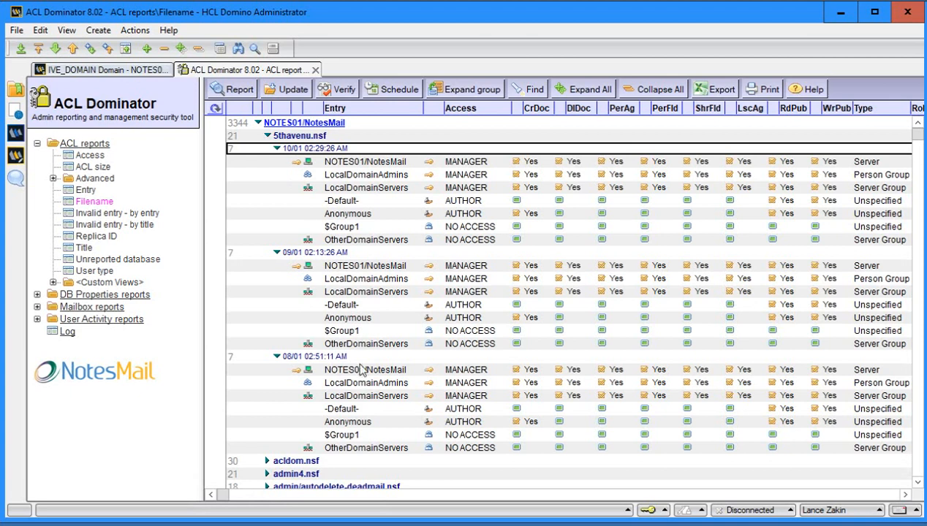
Step: Compare 5thavenu.nsf ACL entries across the 08/01, 09/01 and 10/01 snapshots, and open the report schedule profile
left_click(338, 268)
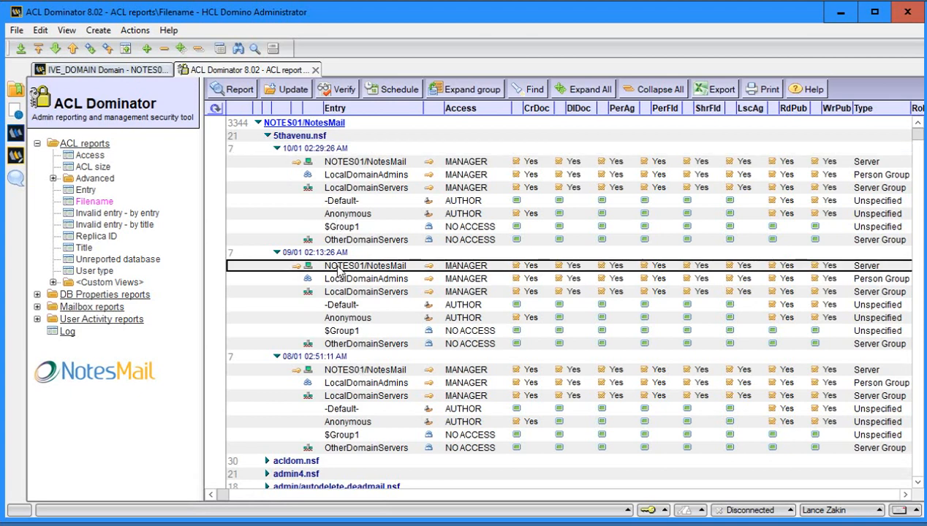
left_click(348, 384)
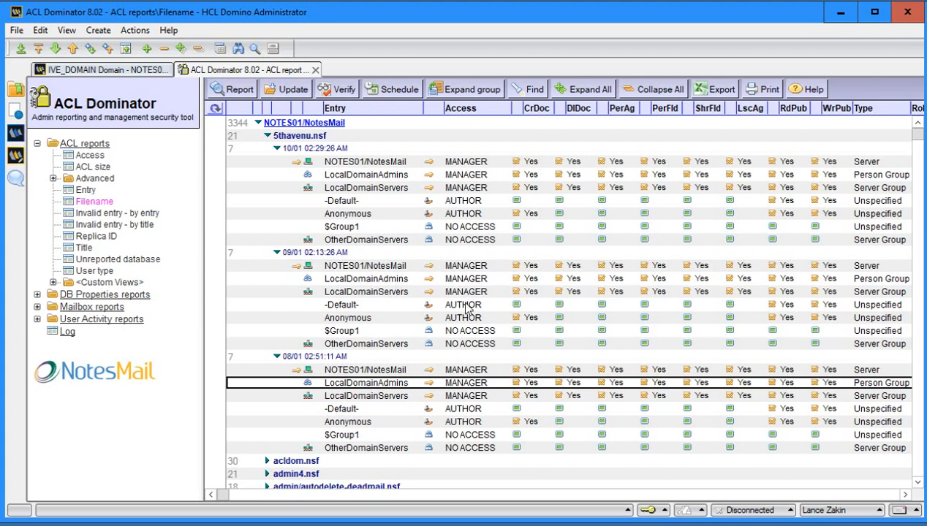
left_click(445, 202)
left_click(383, 92)
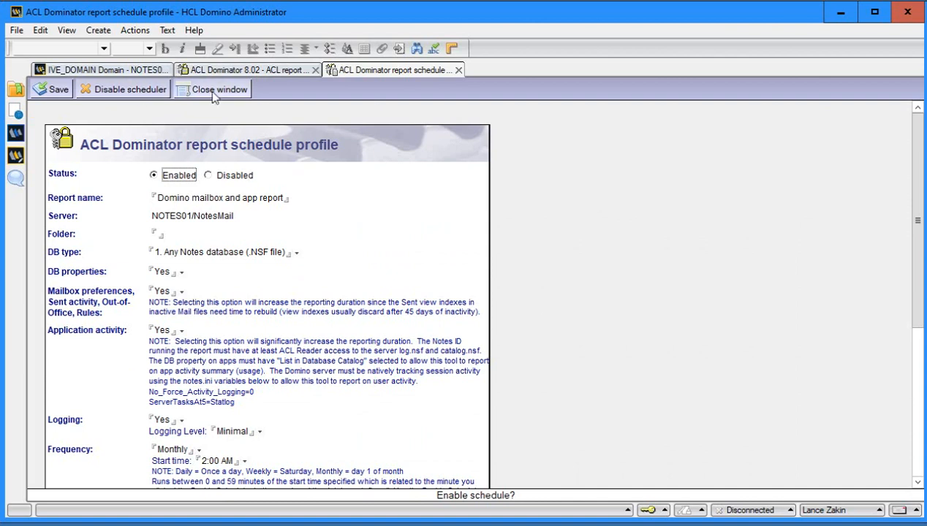
Step: Bring up the signing options for acldom.nsf in the server's file list, choose the active server's ID, and cancel without signing
left_click(126, 71)
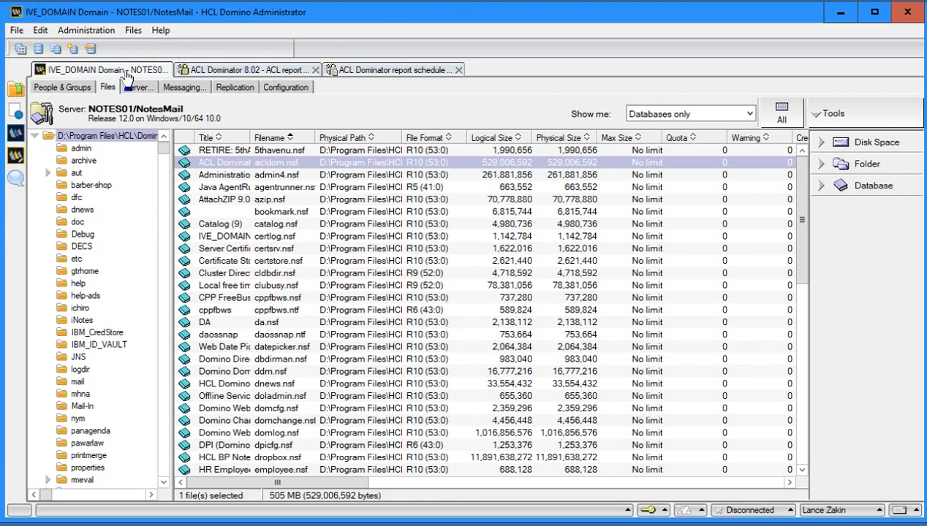
right_click(326, 164)
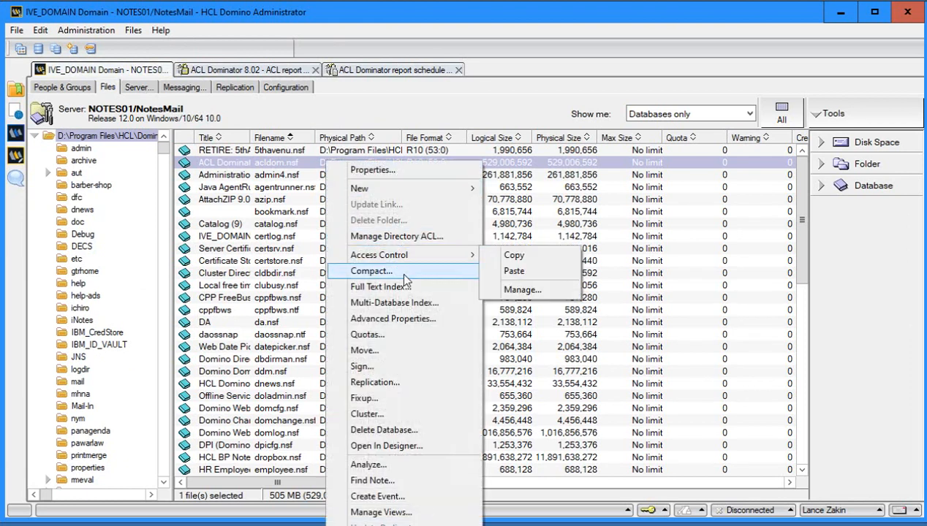
left_click(418, 367)
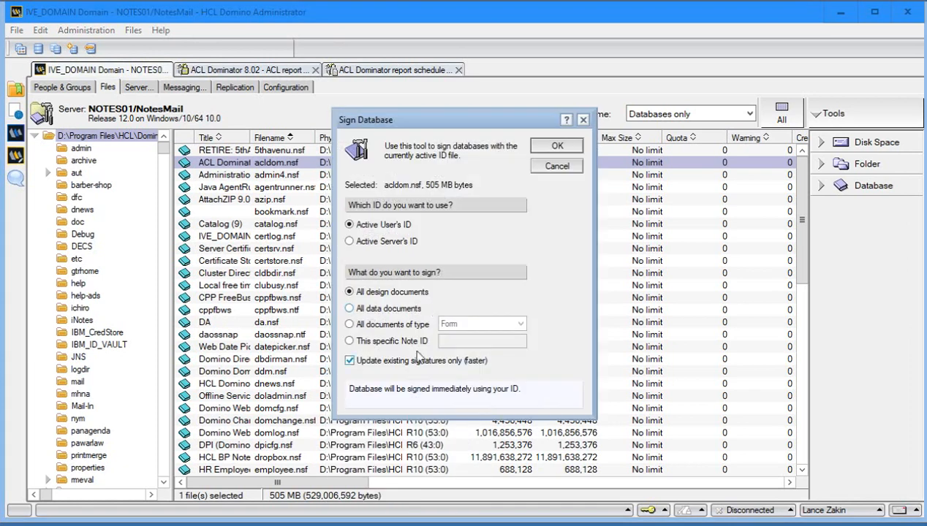
left_click(398, 245)
left_click(555, 167)
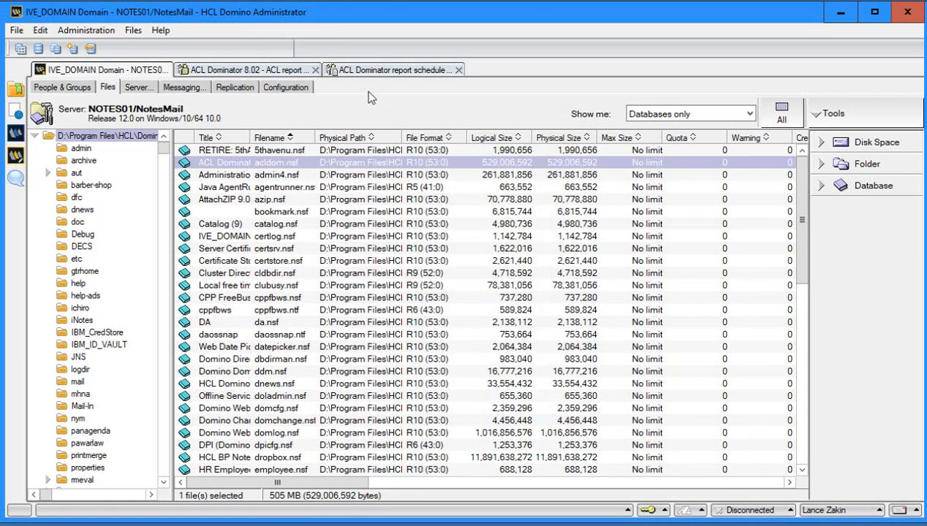
Step: Return to the report schedule profile and read through its report options and attention notes
left_click(364, 71)
scroll(283, 290, "down", 2)
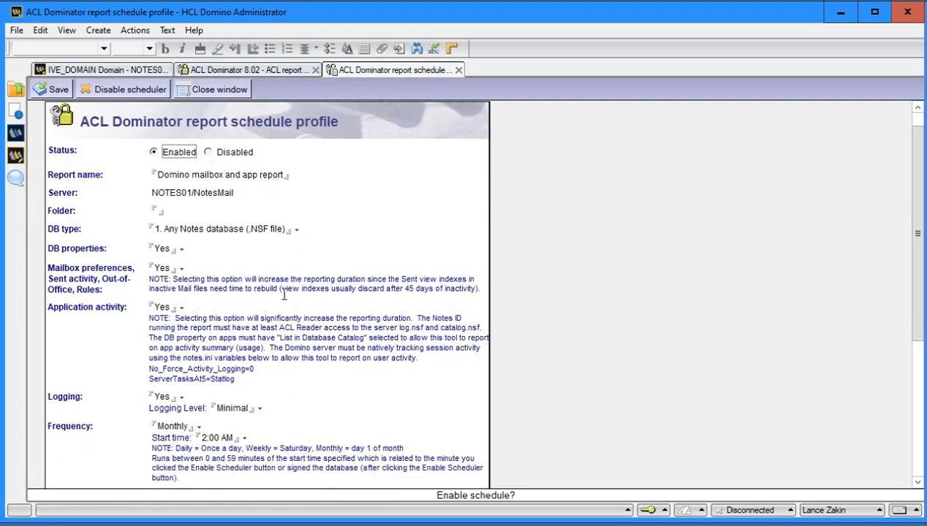
scroll(284, 291, "down", 2)
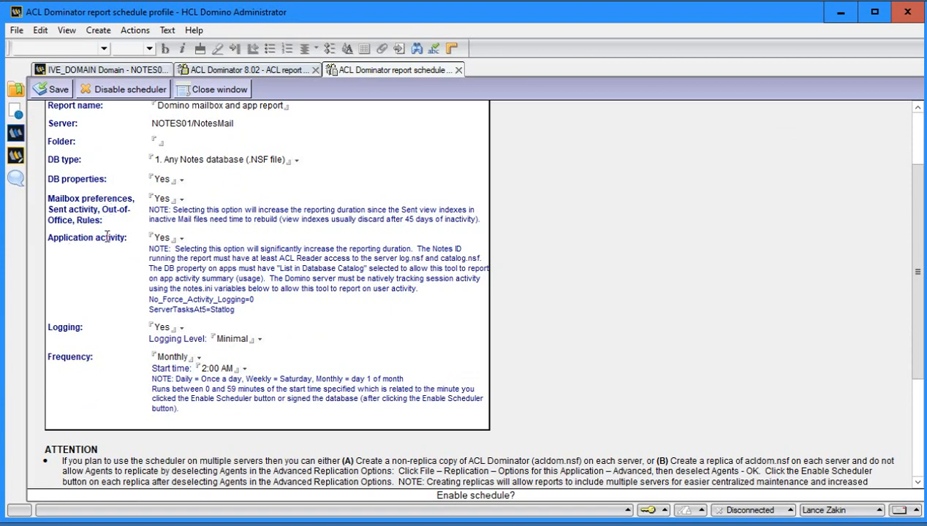
scroll(249, 376, "down", 4)
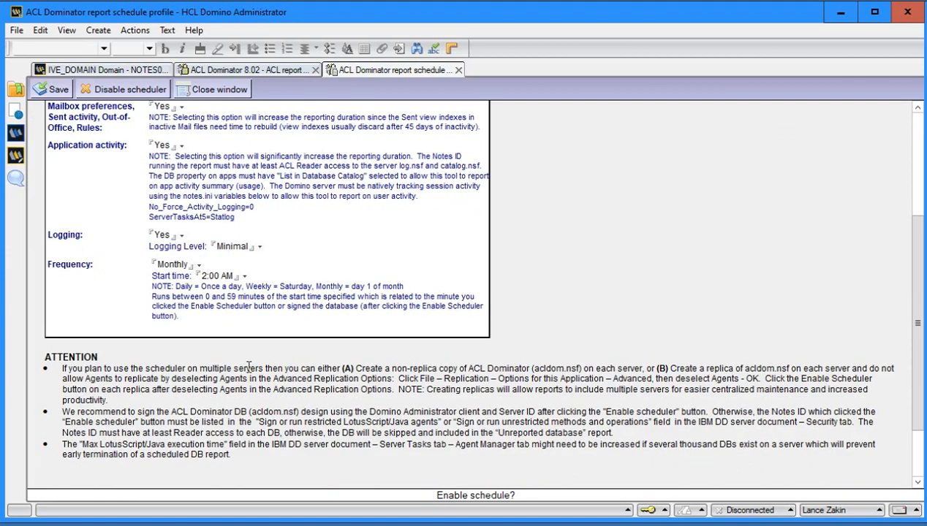
Step: Try the Daily frequency in the report schedule profile, and close the profile without saving the changes
left_click(197, 218)
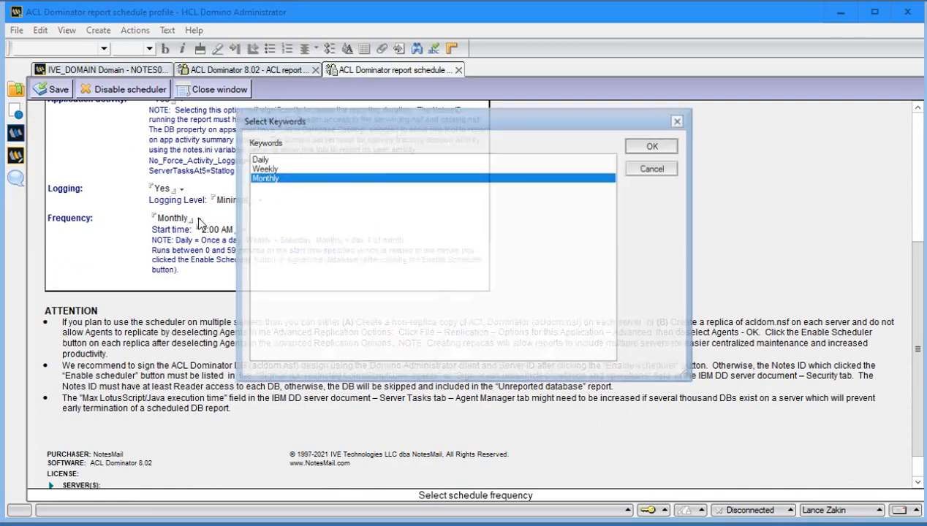
double_click(270, 159)
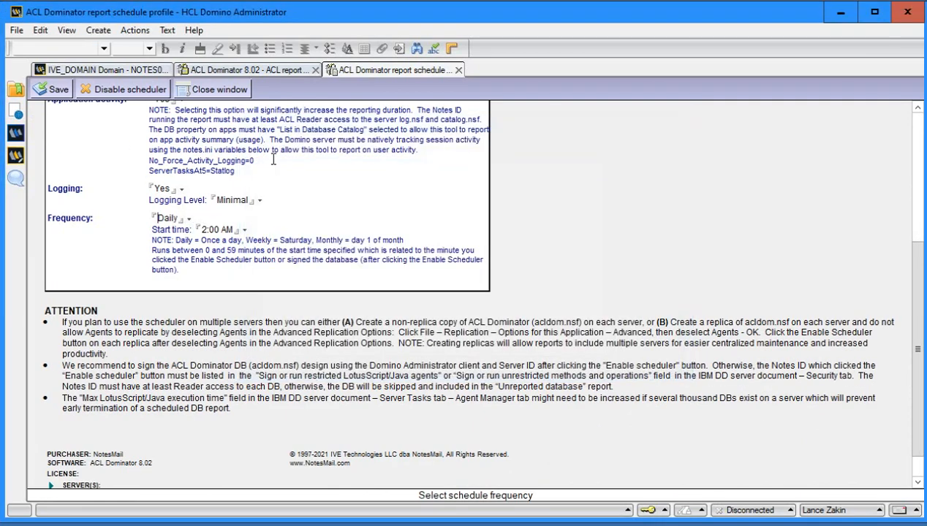
left_click(189, 219)
left_click(647, 170)
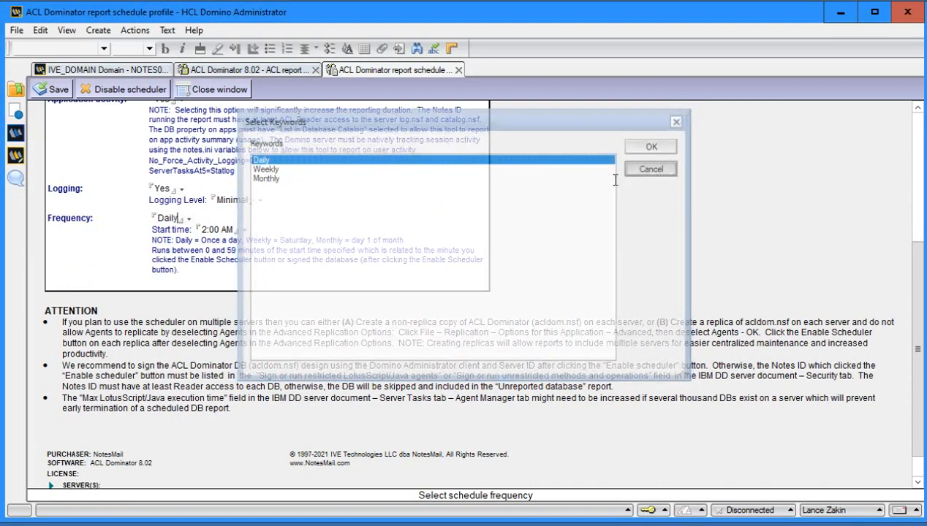
scroll(406, 374, "up", 6)
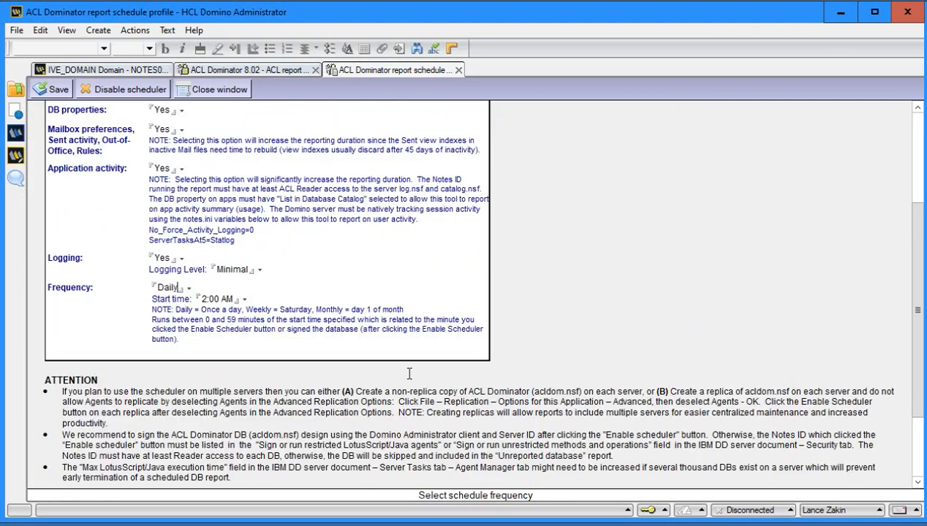
left_click(212, 89)
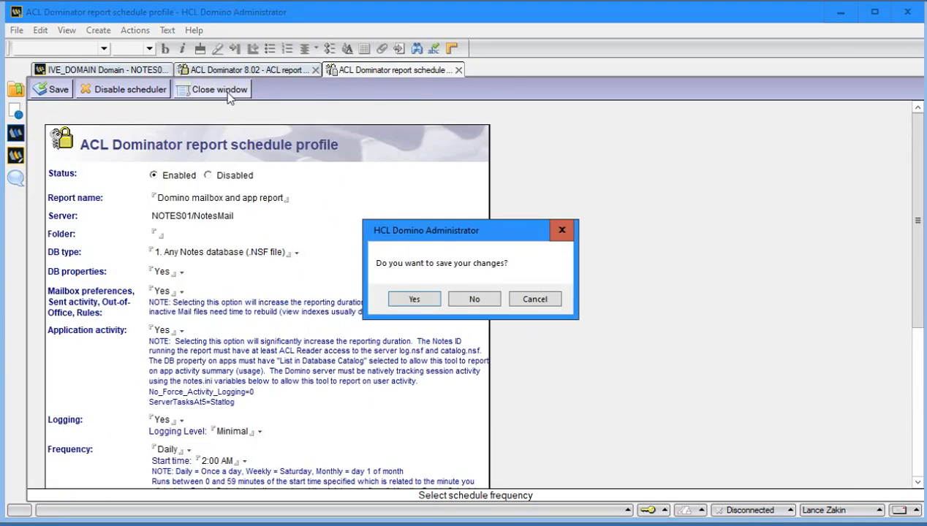
left_click(475, 299)
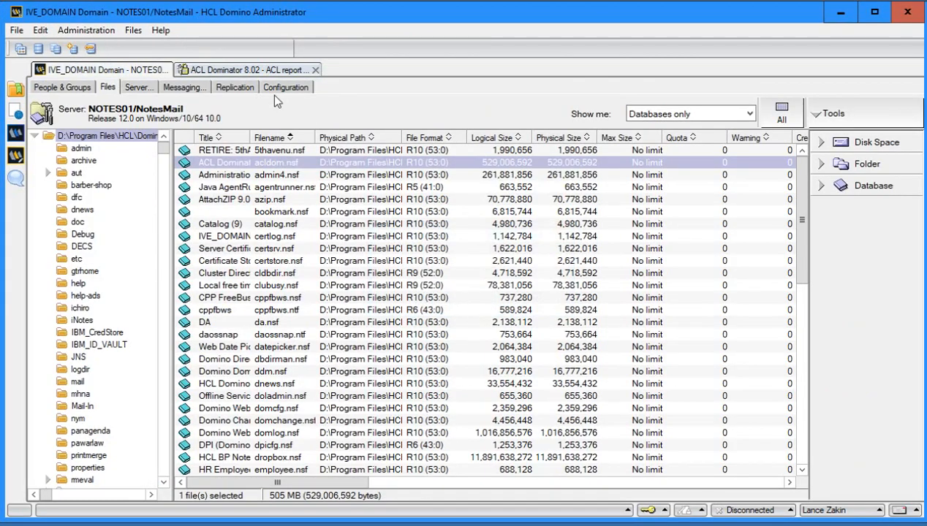
Step: Open the ACL Dominator report profile, enable Full Access Administration on NOTES01/NotesMail, and close the profile without running the report
left_click(253, 73)
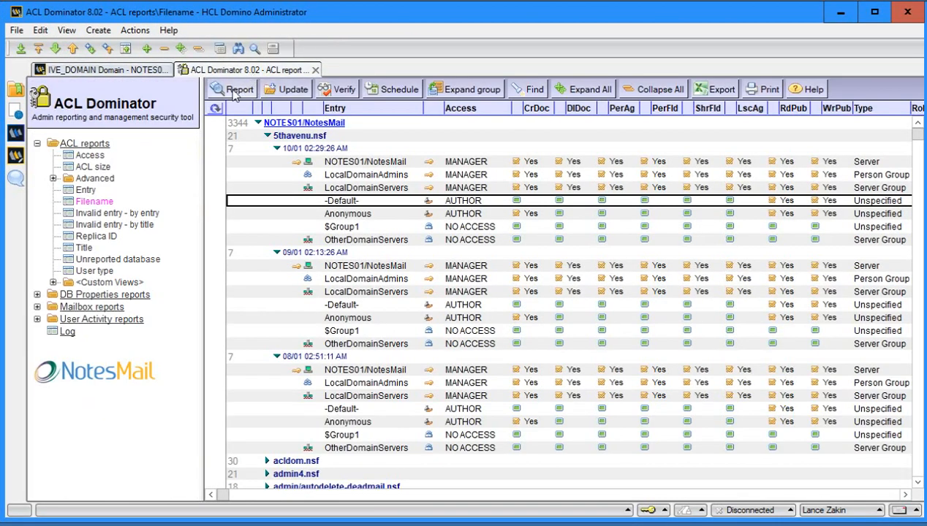
left_click(232, 91)
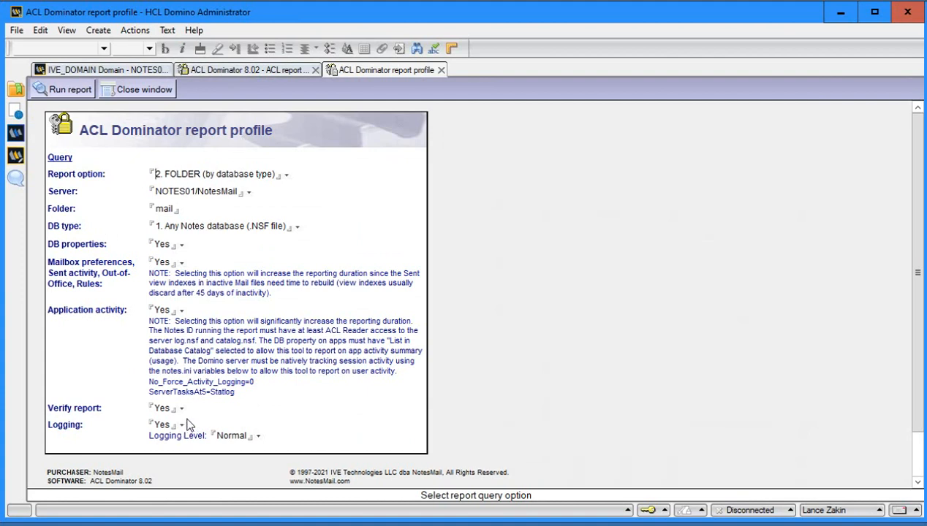
left_click(134, 71)
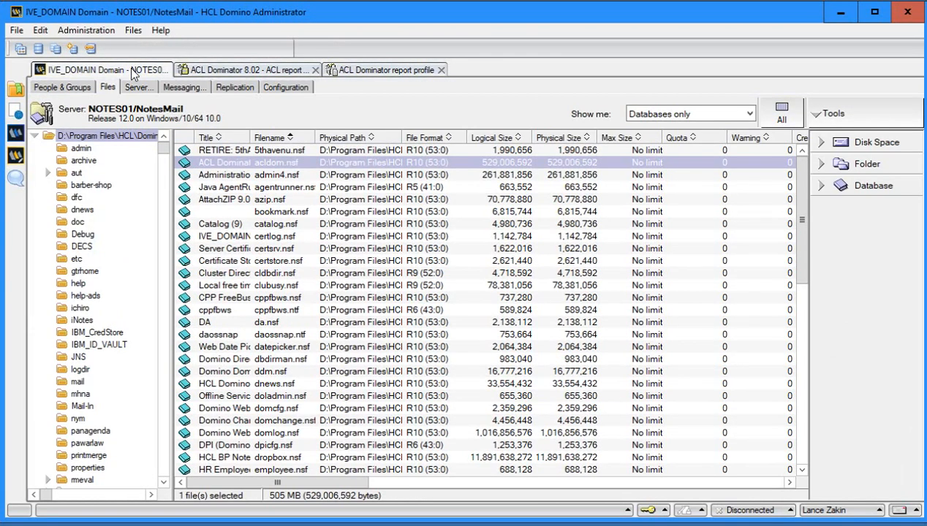
left_click(86, 31)
left_click(114, 146)
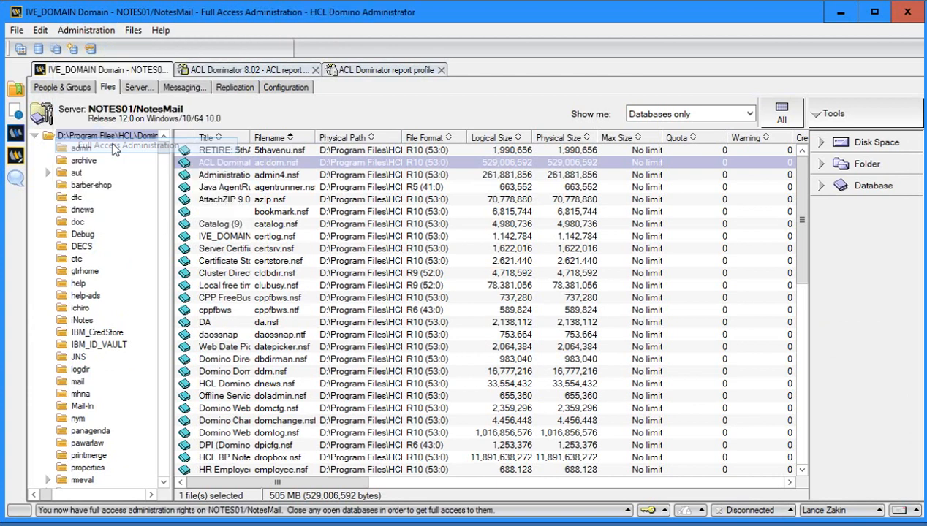
left_click(356, 70)
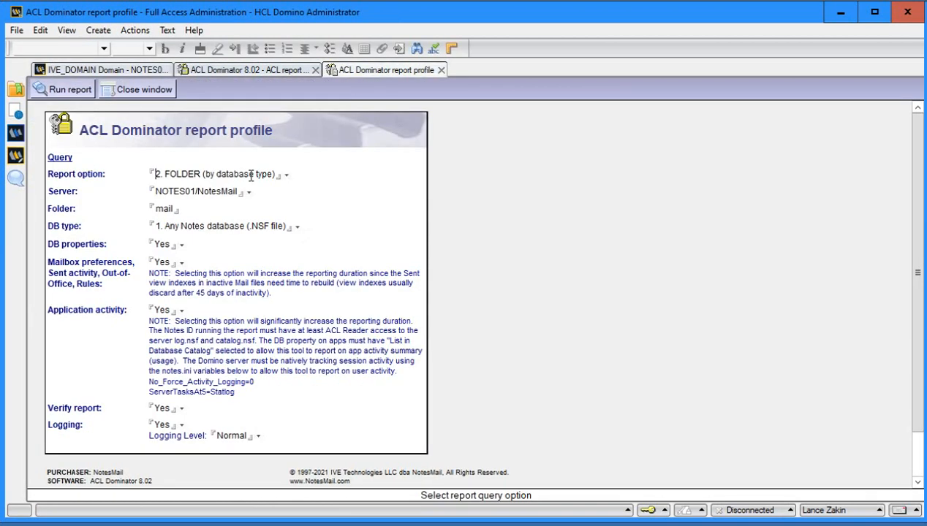
left_click(141, 89)
left_click(245, 71)
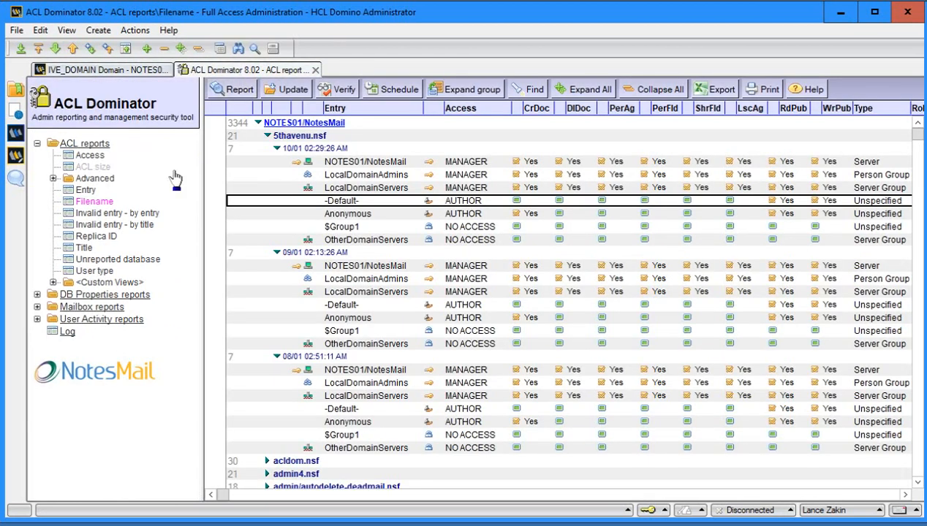
Step: Open the update profile, review its Basics settings and the note on the existing entry name, and close it without running
left_click(305, 89)
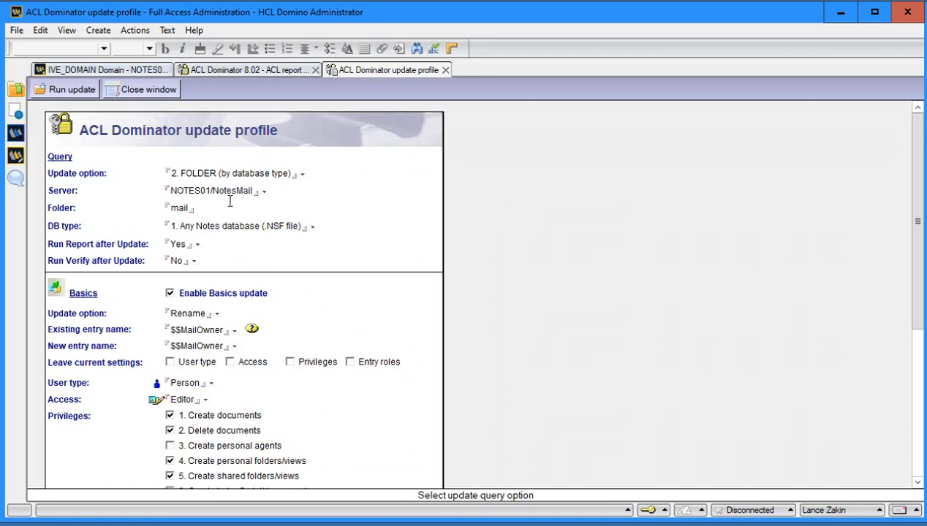
scroll(230, 201, "down", 1)
scroll(230, 201, "down", 3)
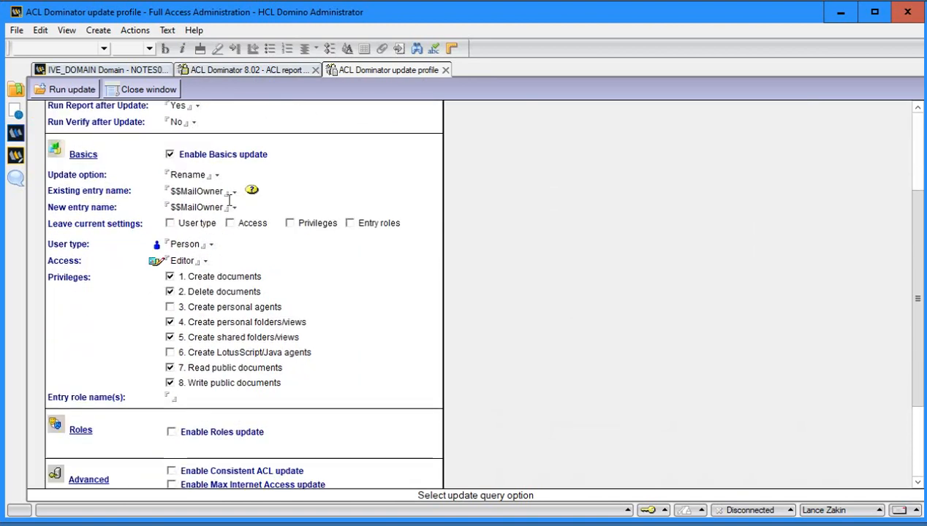
scroll(229, 201, "up", 3)
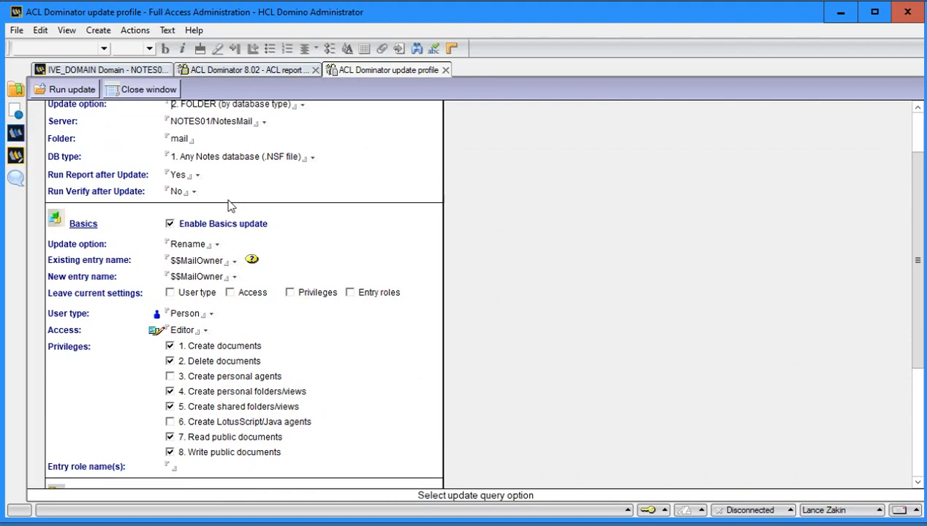
left_click(252, 260)
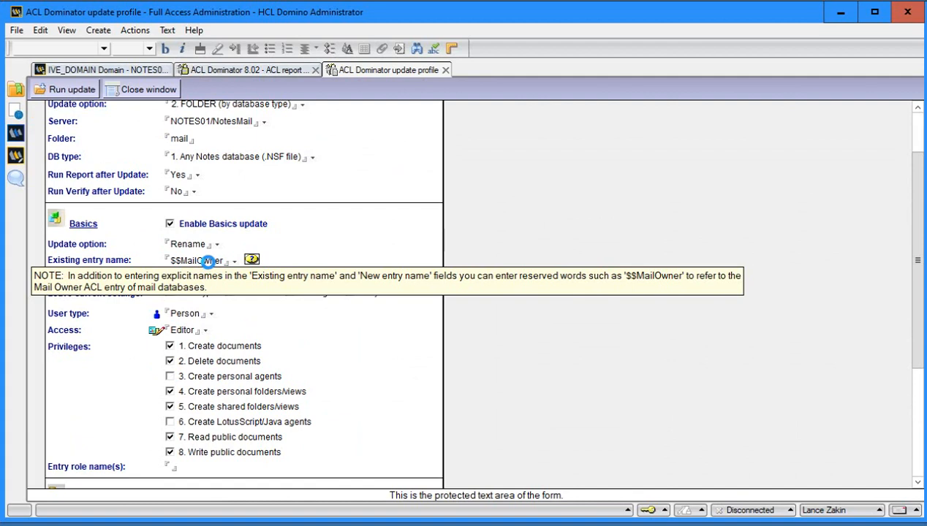
left_click(221, 261)
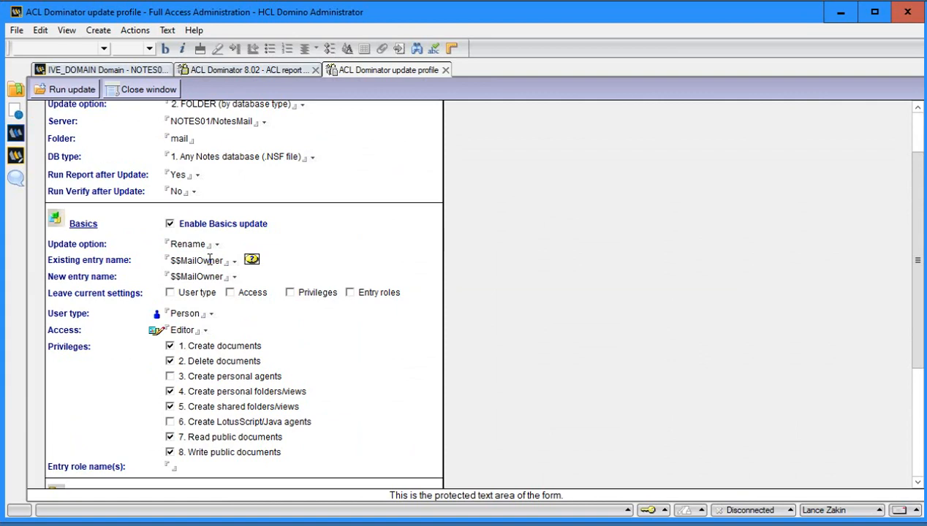
left_click(446, 70)
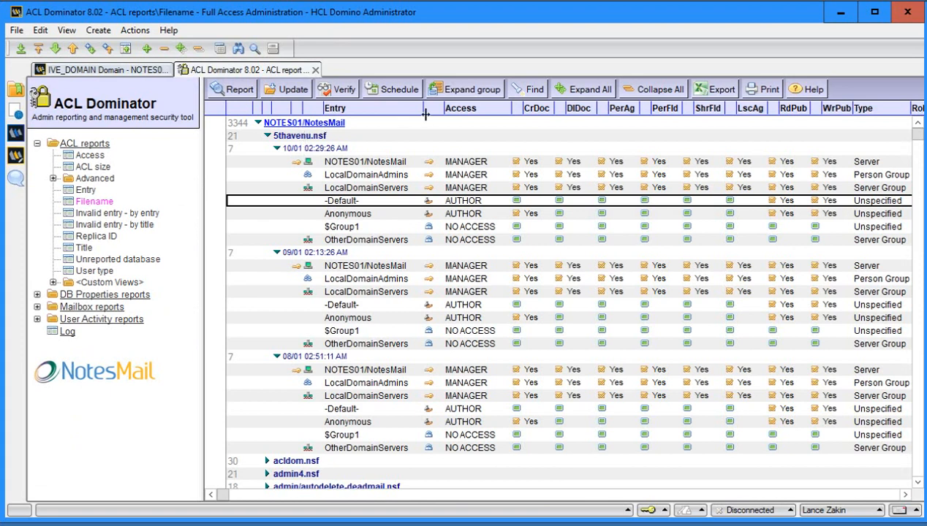
Step: Show the Access report and expand the AUTHOR, DEPOSITOR and DESIGNER levels under NOTES01/NotesMail to their snapshot dates
left_click(97, 156)
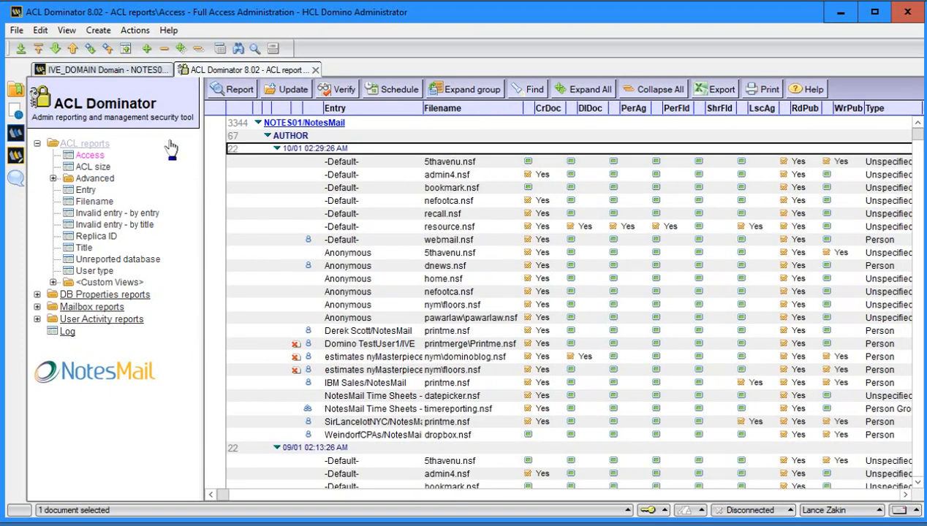
double_click(301, 124)
double_click(301, 124)
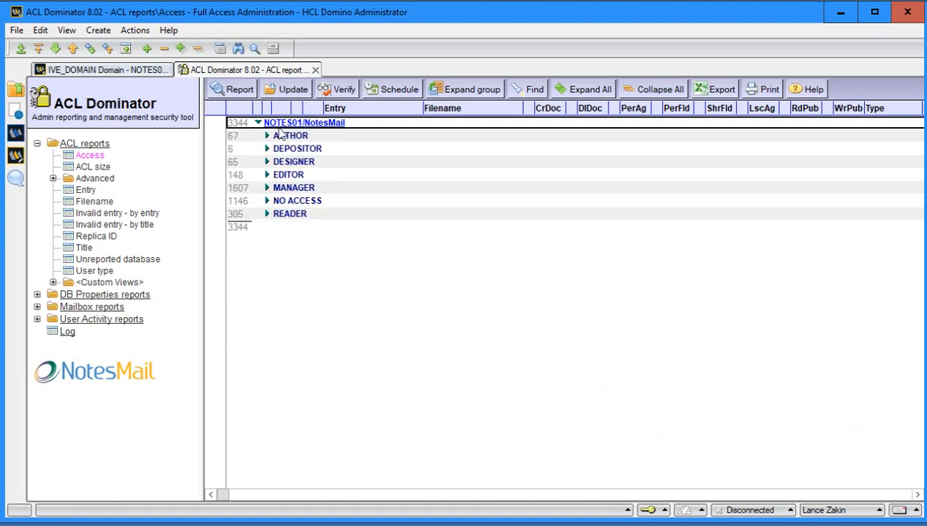
left_click(267, 136)
left_click(267, 188)
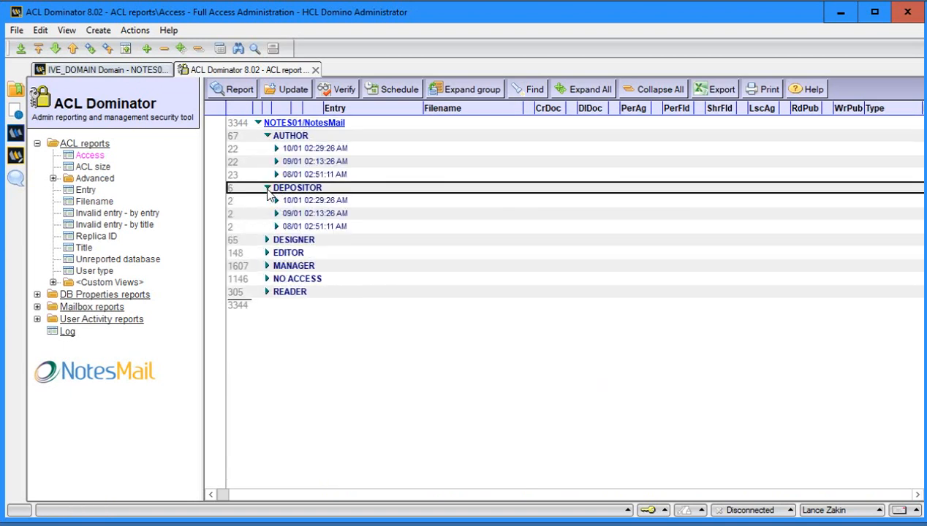
left_click(267, 239)
Step: Show the ACL size report with NOTES01/NotesMail expanded to its databases, and select the largest printme.nsf entry
left_click(92, 166)
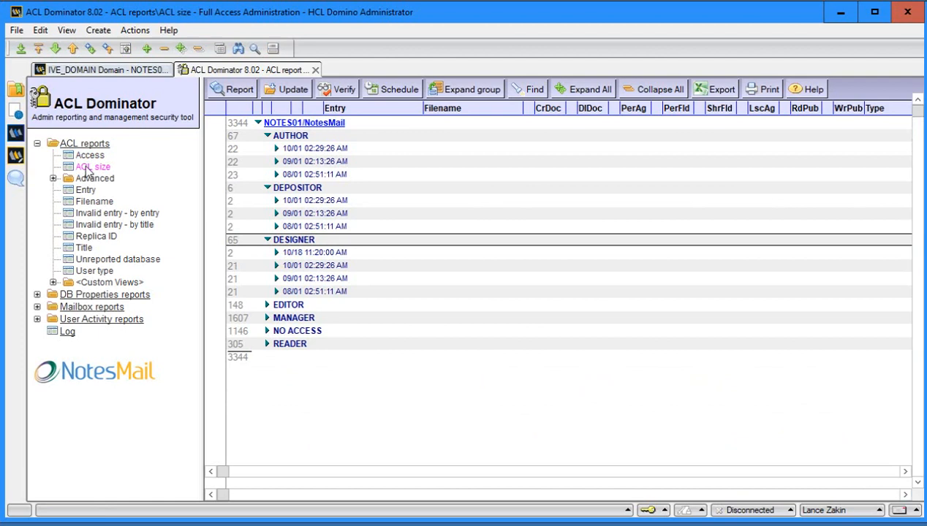
double_click(301, 124)
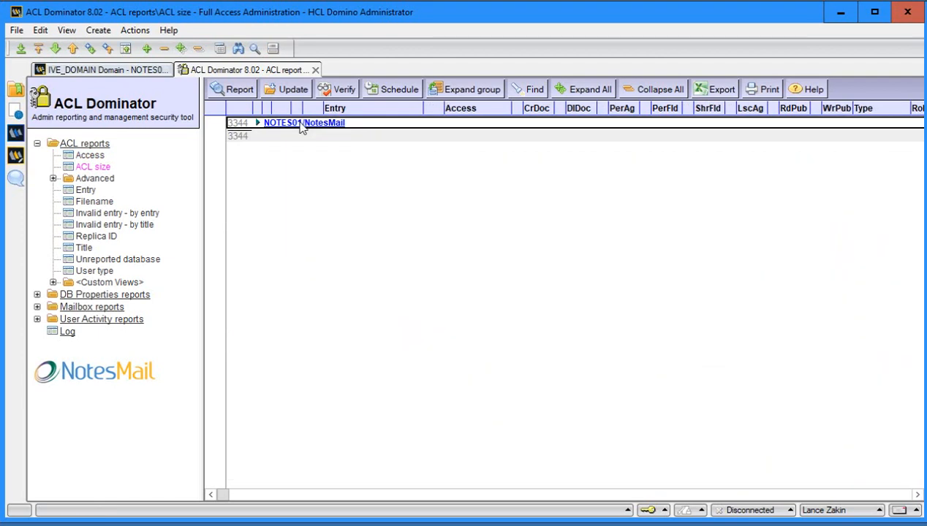
double_click(302, 124)
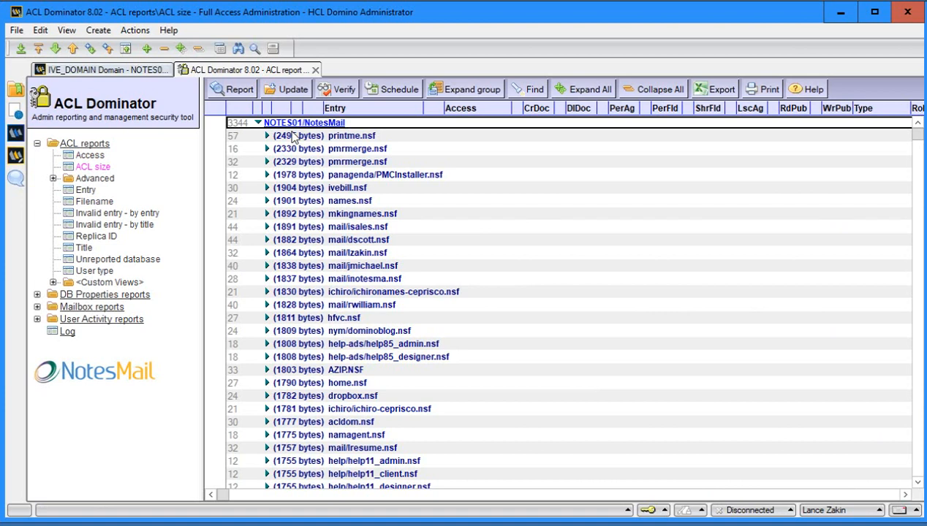
left_click(298, 139)
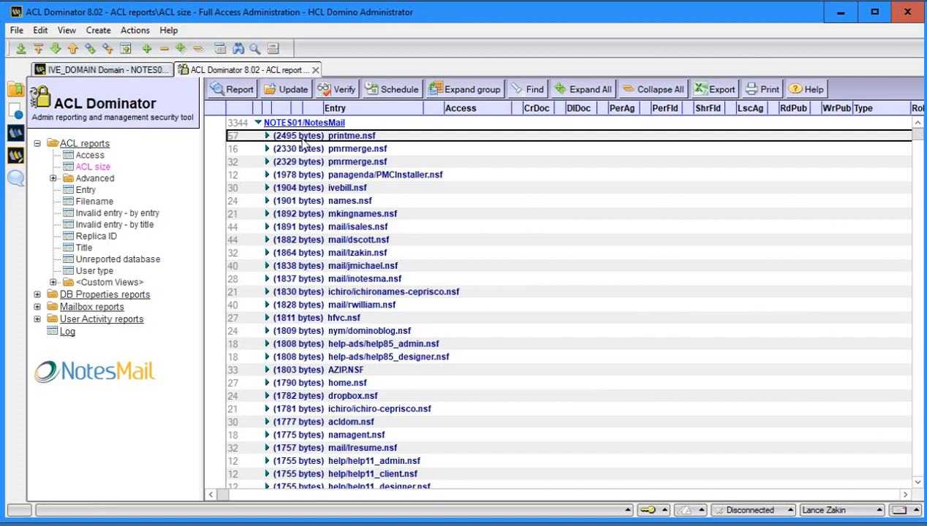
Step: Expand printme.nsf in the ACL size report to view its snapshot dates, and collapse it again
double_click(302, 143)
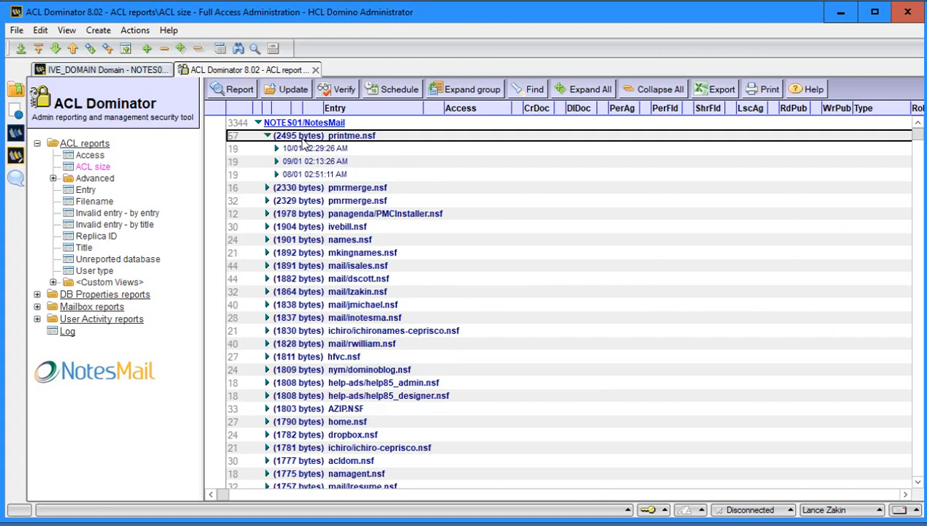
double_click(303, 144)
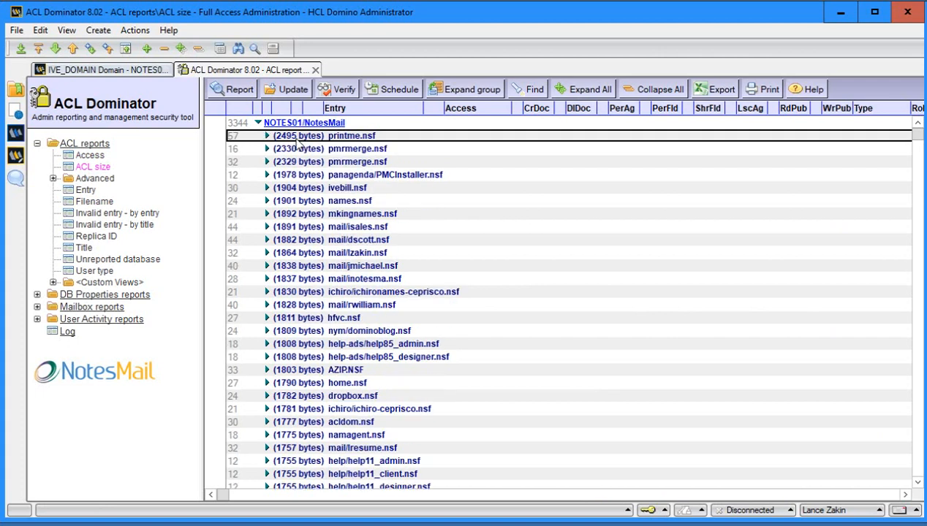
Step: Expand the Advanced ACL reports, view Consistent ACL and Max Internet access, and show the Entry report
double_click(89, 180)
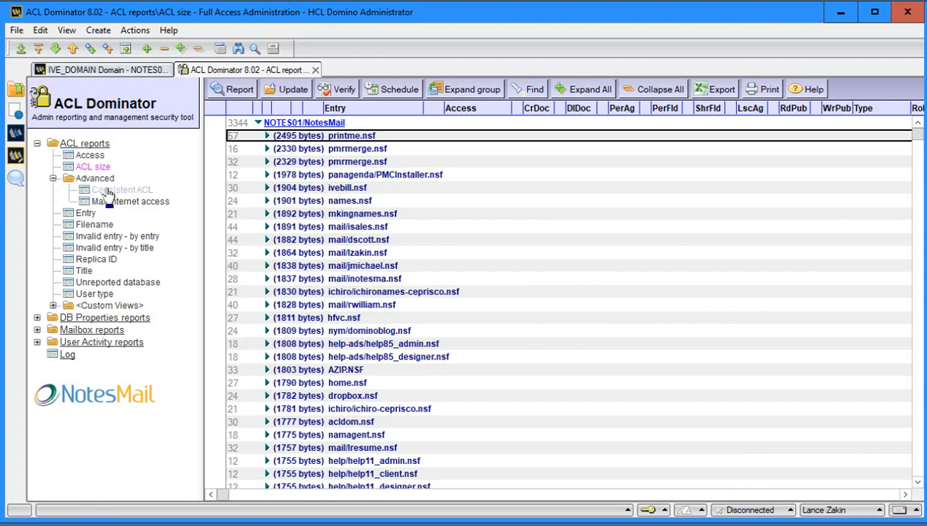
left_click(117, 190)
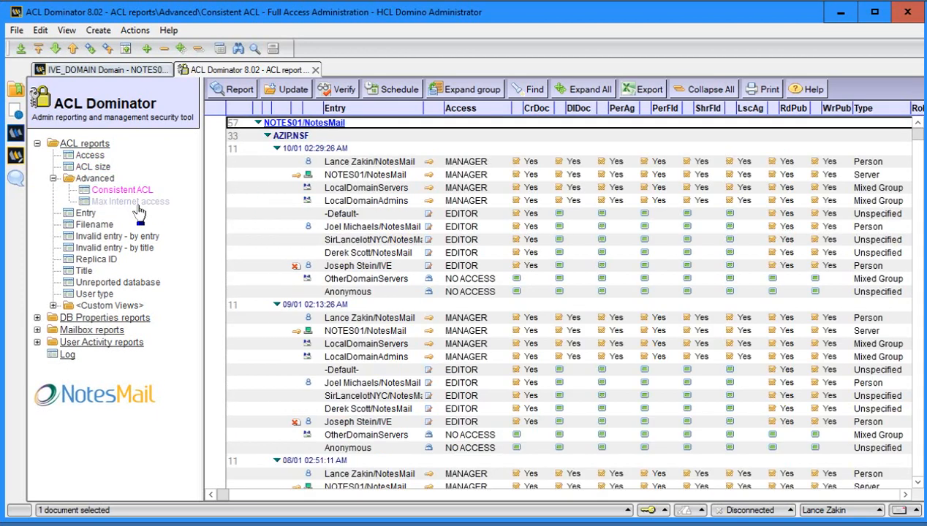
left_click(132, 201)
left_click(86, 214)
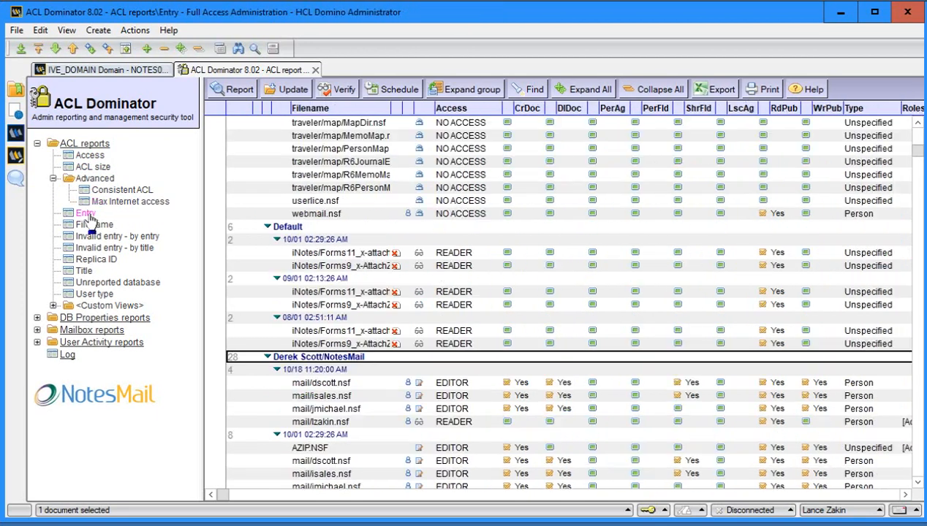
Step: Show the Invalid entry - by entry report and reduce NOTES01/NotesMail to its list of collapsed entry names
left_click(108, 236)
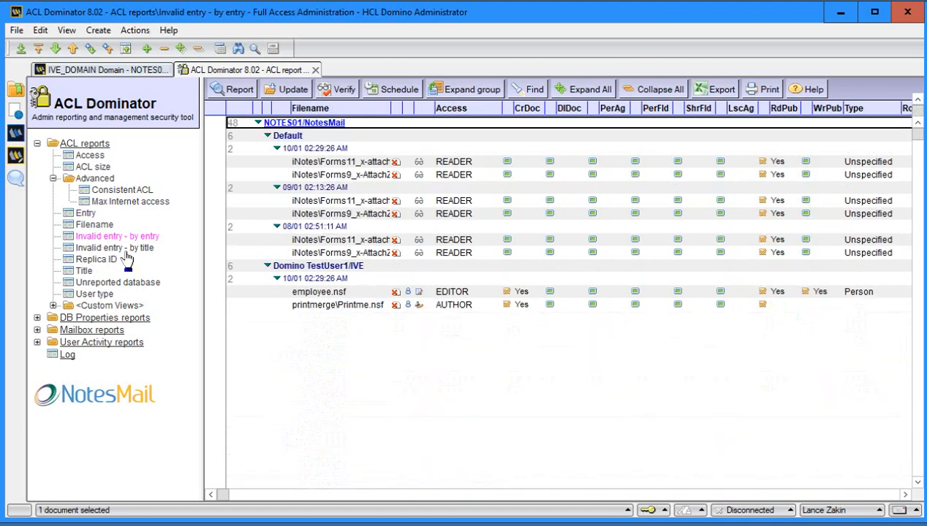
left_click(281, 124)
left_click(274, 126)
left_click(273, 125)
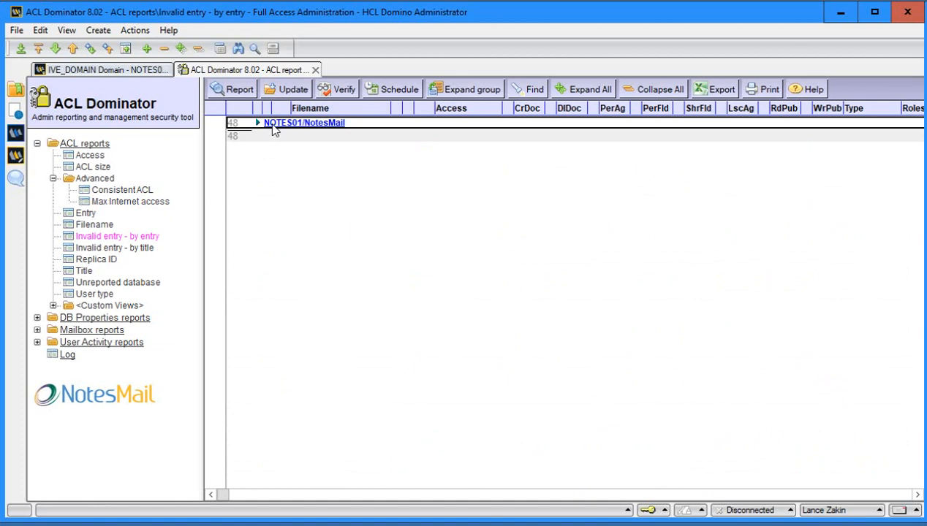
left_click(258, 123)
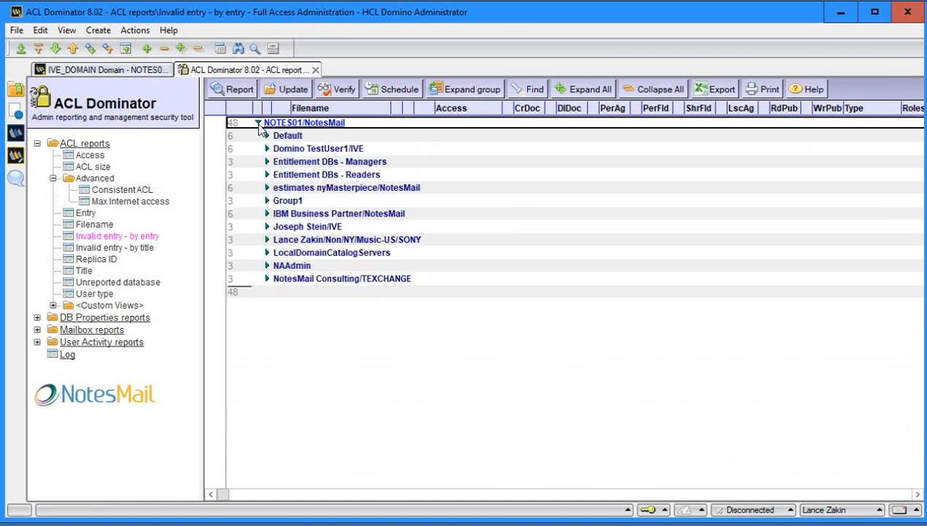
Step: Select Entitlement DBs - Managers, open the Verify prompt for all ACL entries in the report, and decline it
left_click(318, 164)
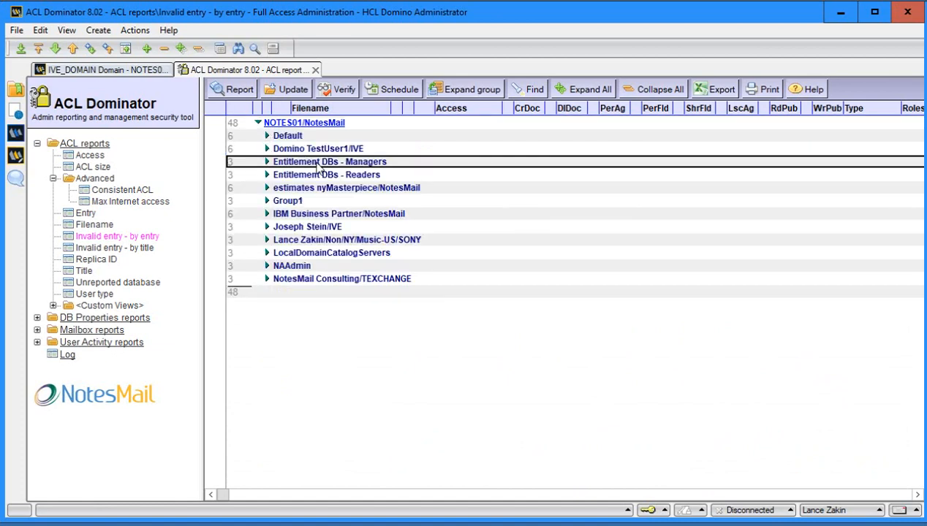
left_click(344, 91)
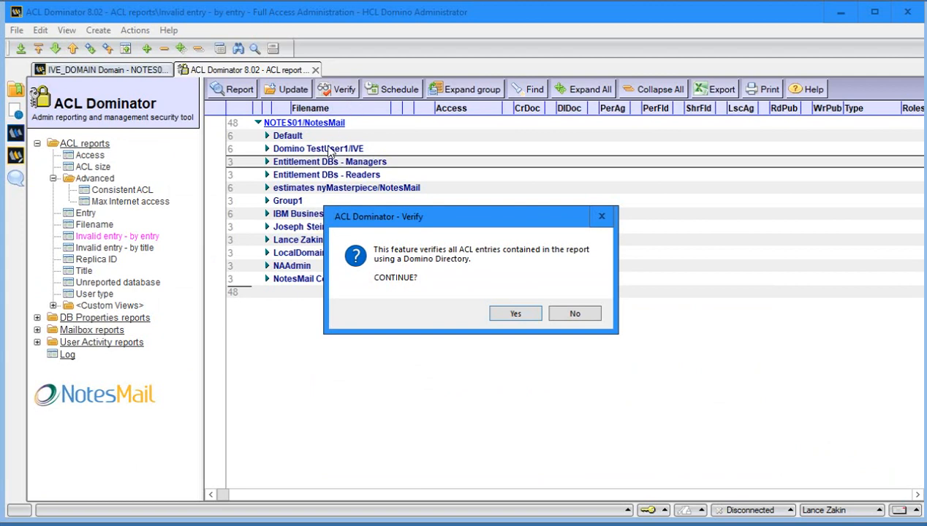
left_click(574, 314)
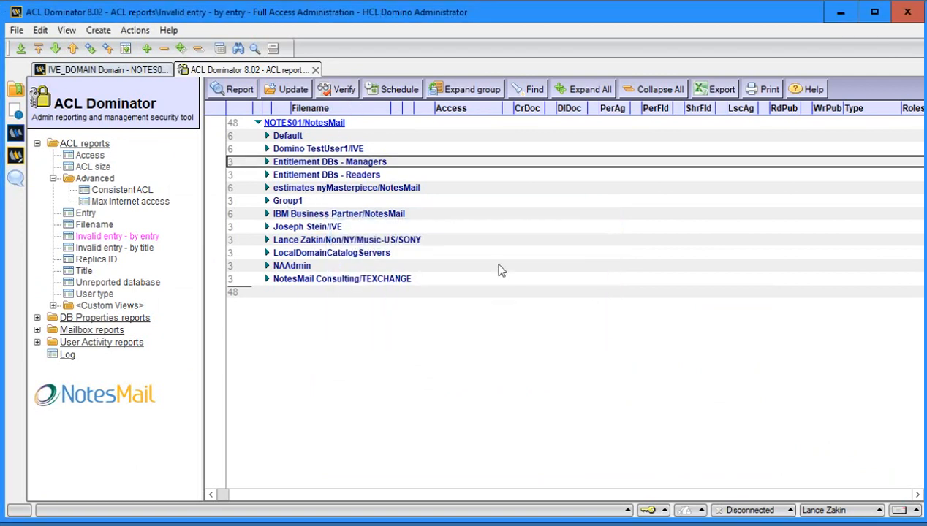
Step: View the Filename report, return to Invalid entry - by entry, and collapse NOTES01/NotesMail to its entry names
left_click(107, 225)
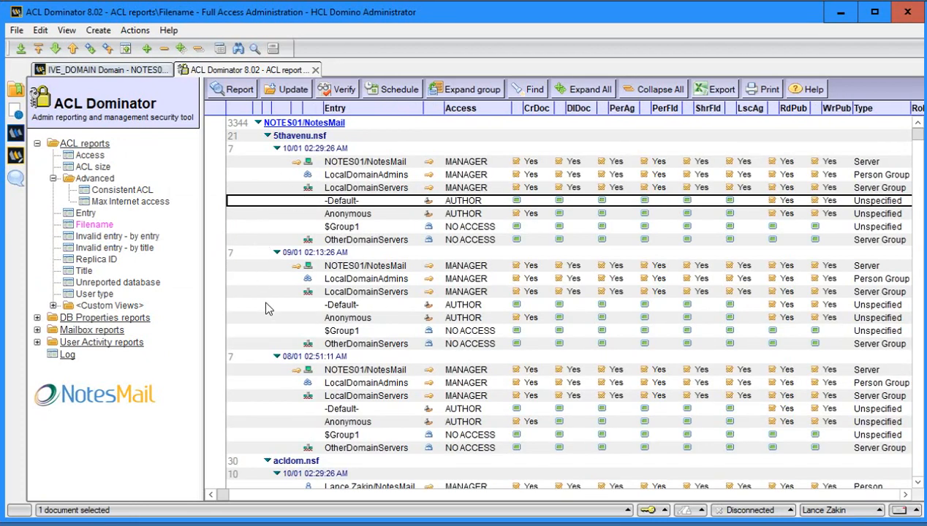
left_click(132, 238)
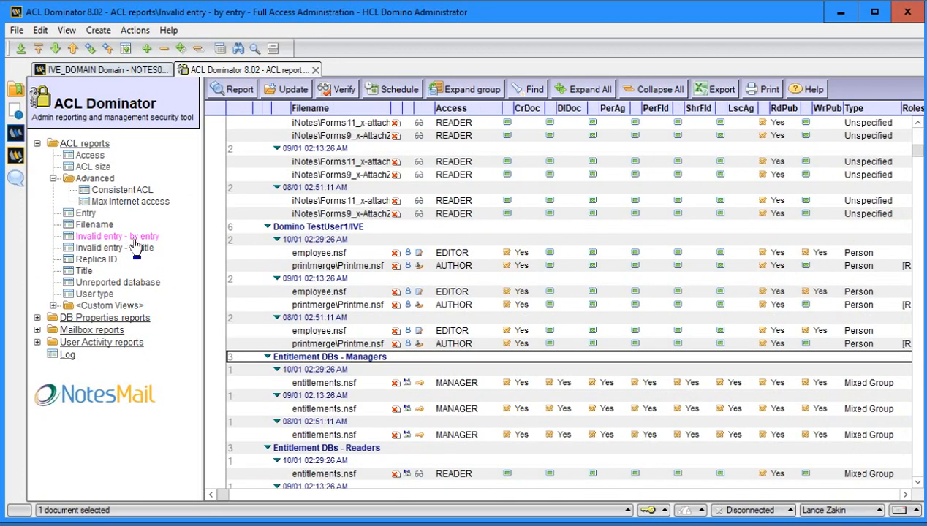
scroll(353, 245, "up", 1)
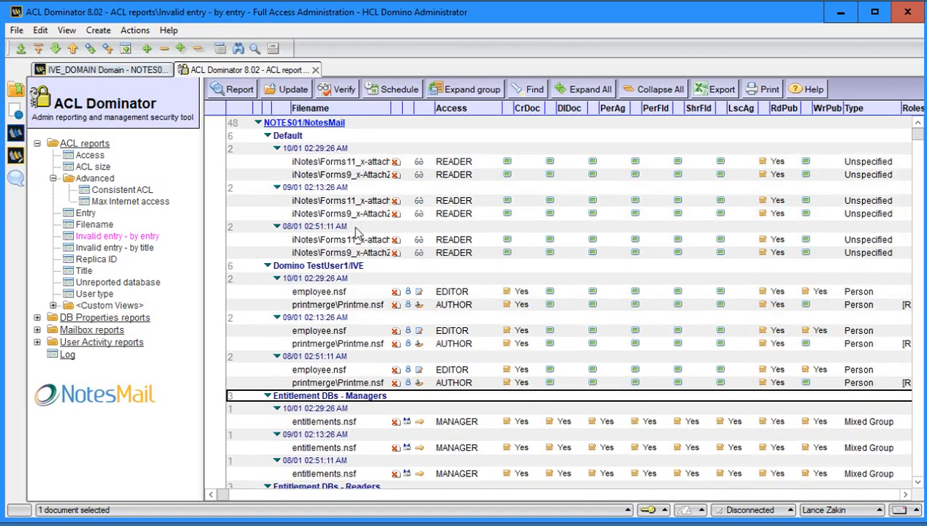
double_click(296, 126)
double_click(297, 126)
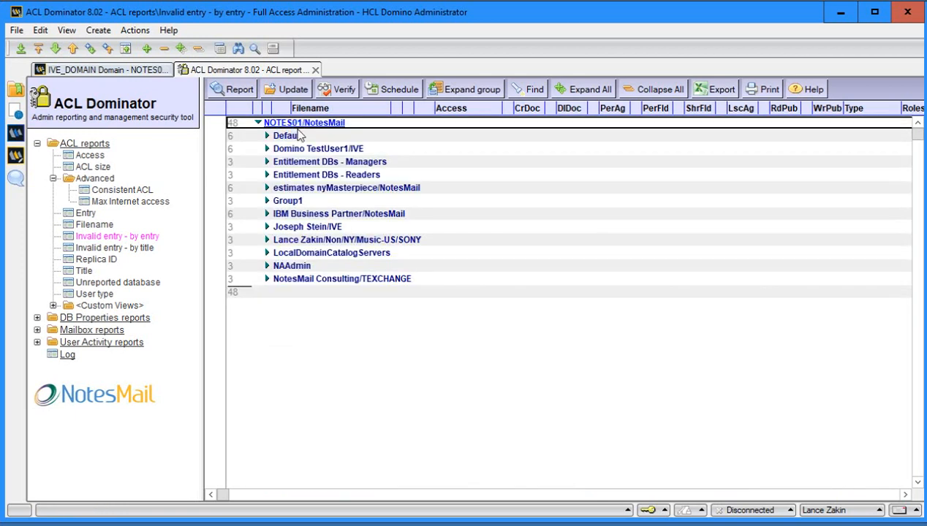
Step: View the Invalid entry - by title report, and show the Replica ID report with all categories collapsed
left_click(109, 249)
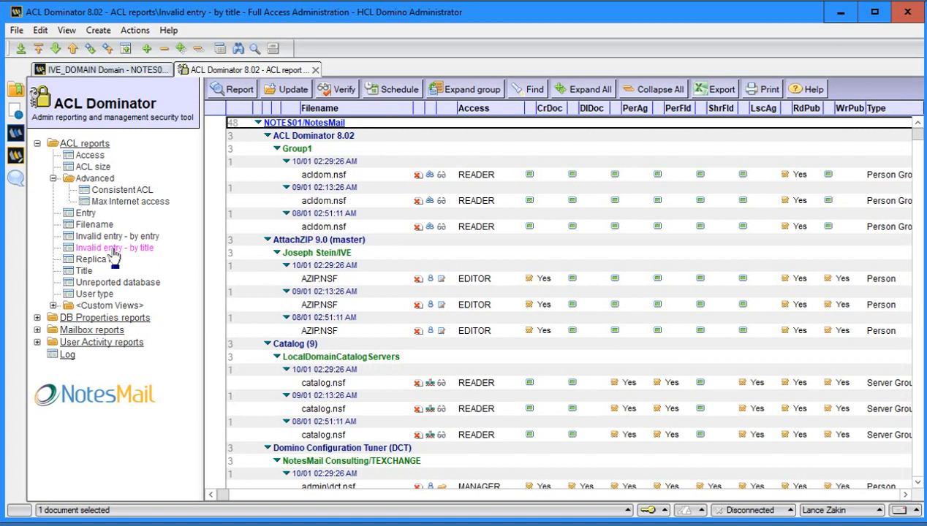
left_click(106, 261)
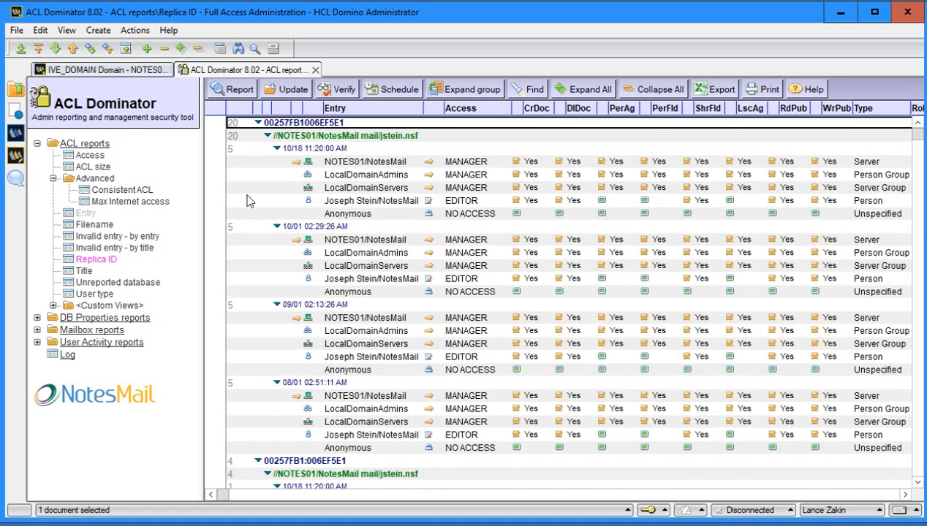
left_click(653, 90)
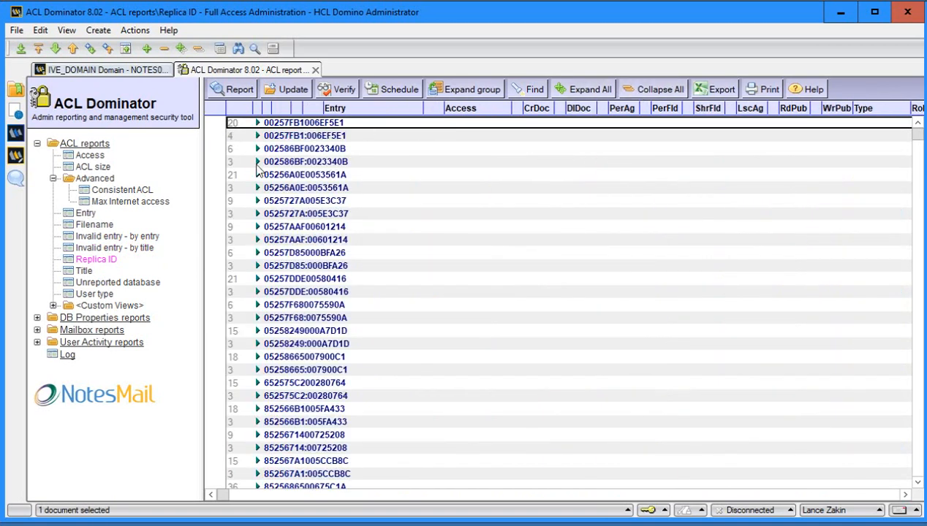
Step: Show the Title report with all categories collapsed, and view the Unreported database report
left_click(84, 271)
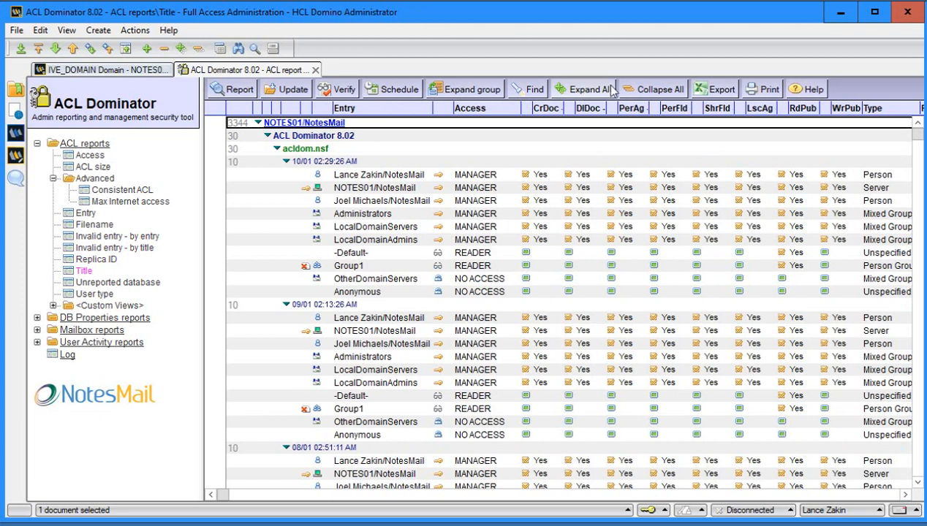
left_click(630, 90)
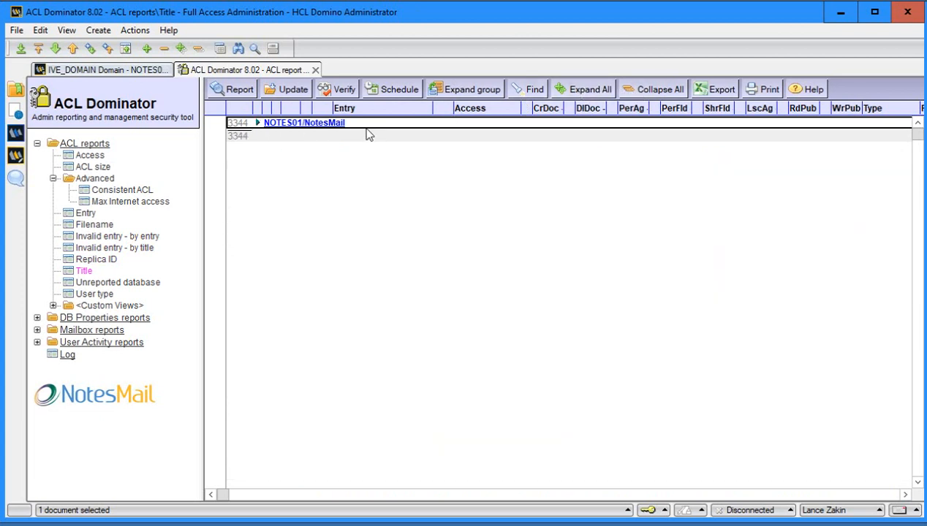
left_click(110, 286)
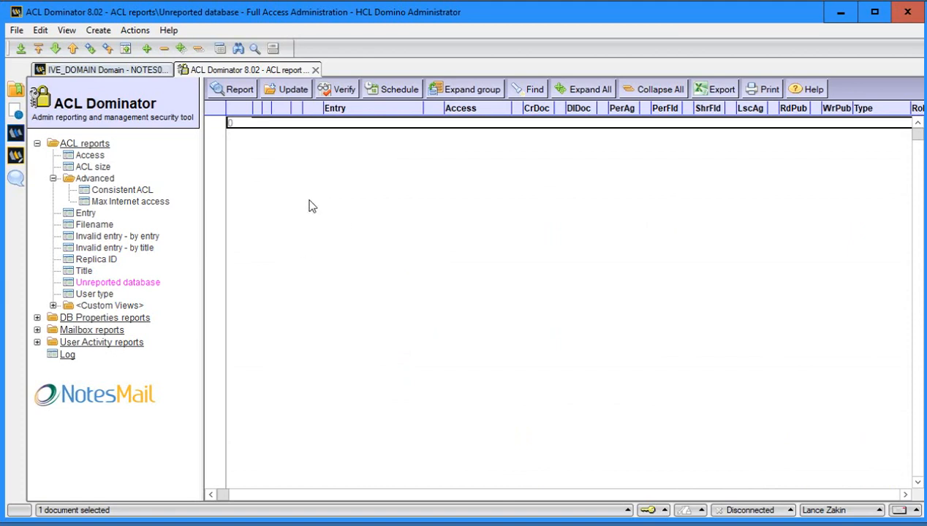
Step: Show the User type report with NOTES01/NotesMail reduced to its user types, and expand Mixed Group to its groups
left_click(103, 297)
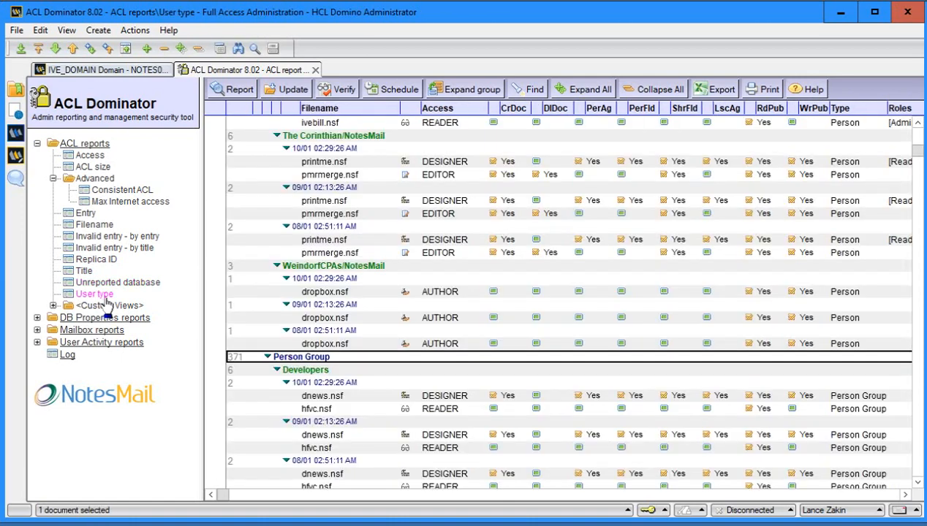
left_click(643, 90)
left_click(590, 89)
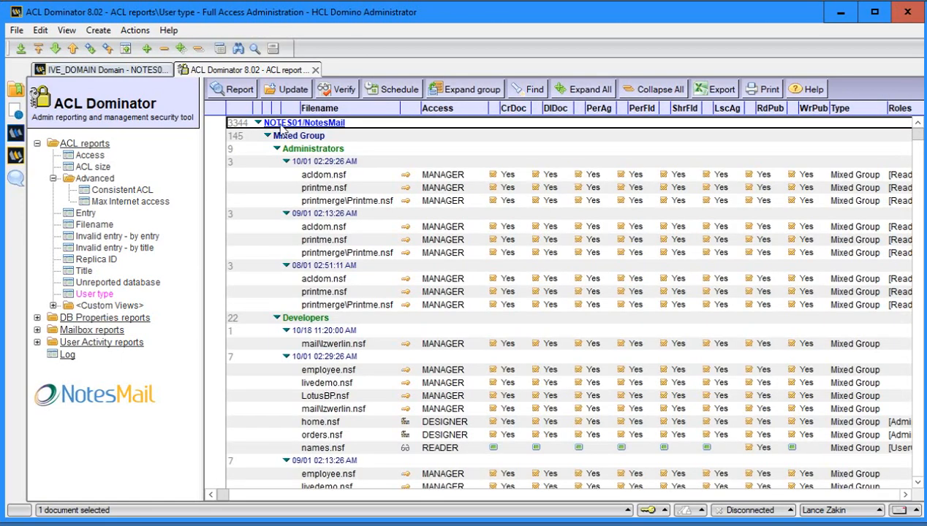
double_click(275, 126)
left_click(259, 124)
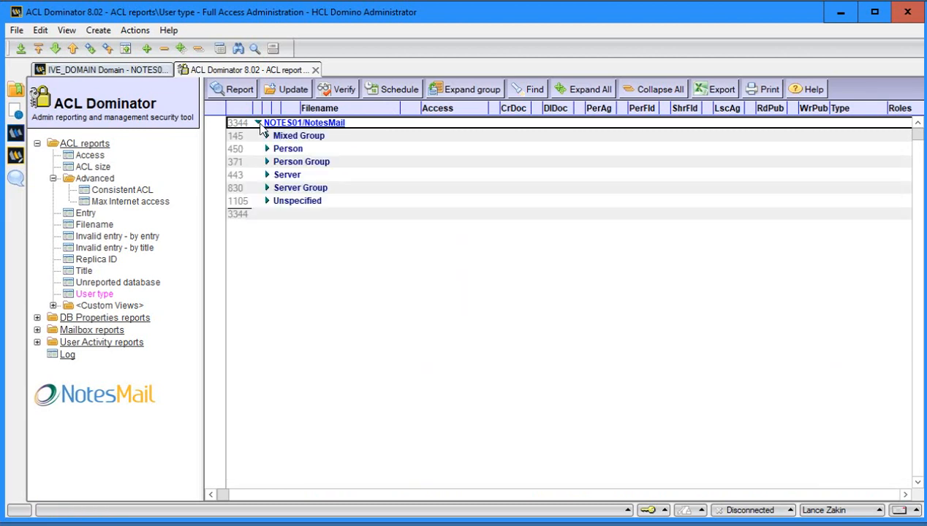
left_click(268, 137)
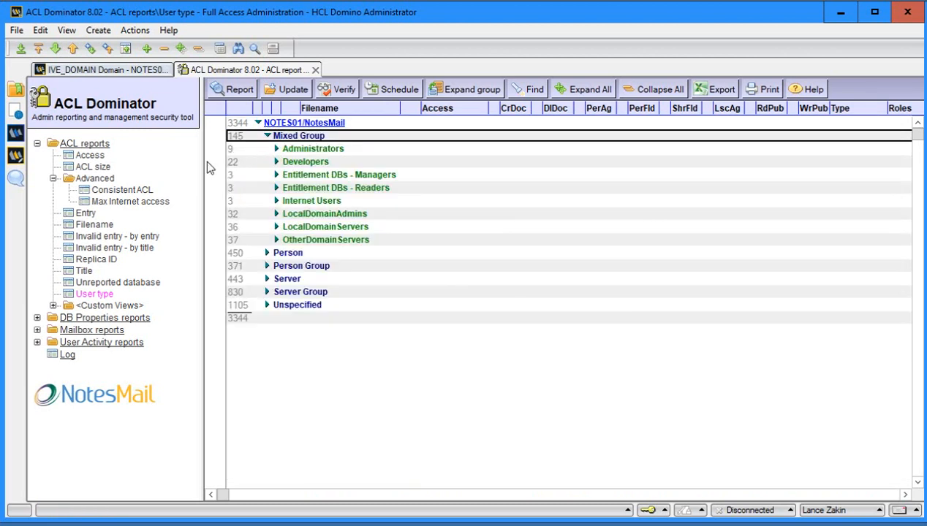
Step: In the Filename report, display the nested members of LocalDomainAdmins under 5thavenu.nsf one level at a time, and close the member list
left_click(94, 226)
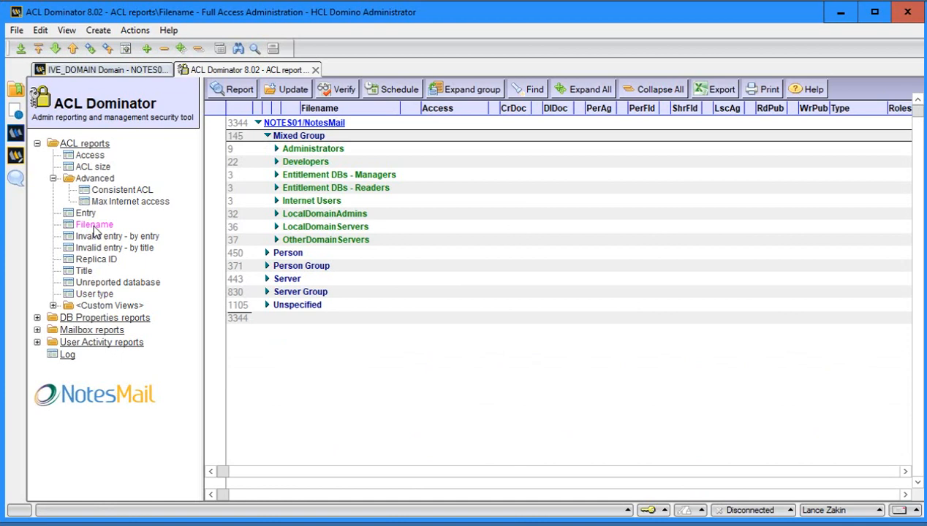
left_click(381, 190)
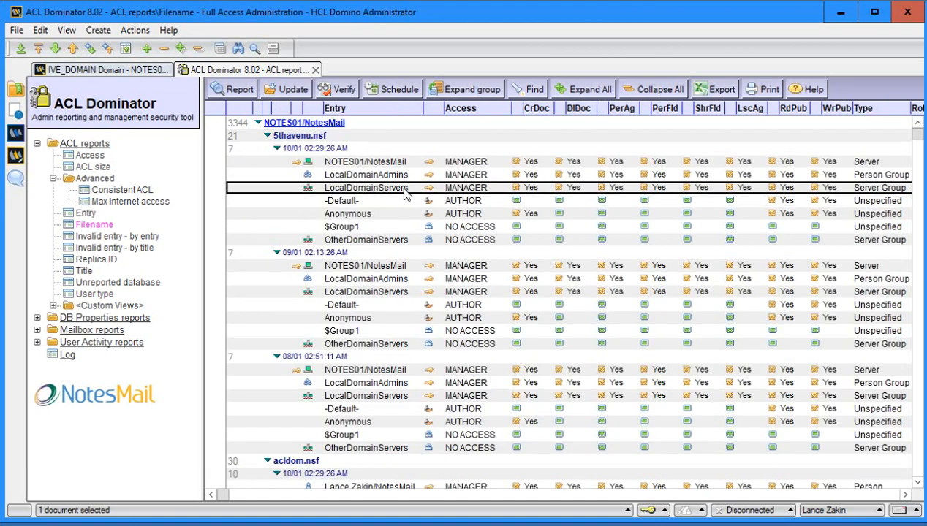
left_click(403, 176)
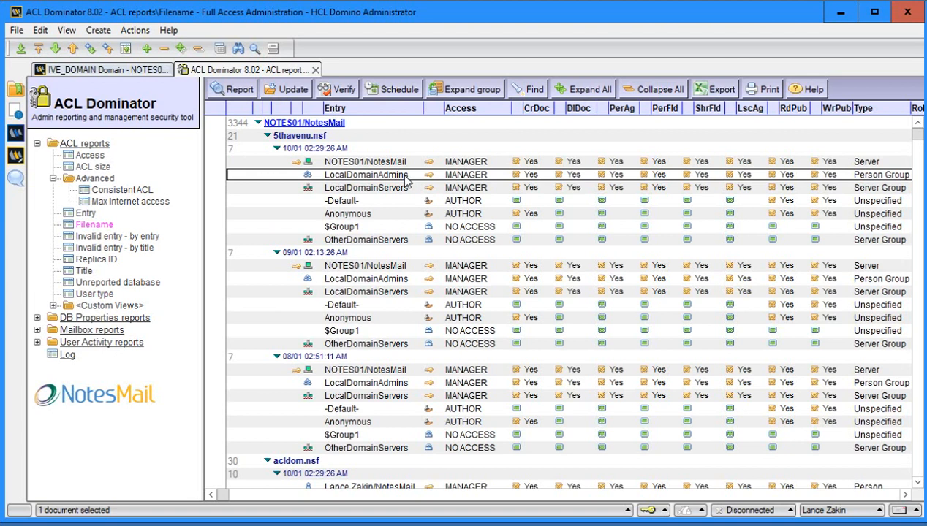
left_click(462, 89)
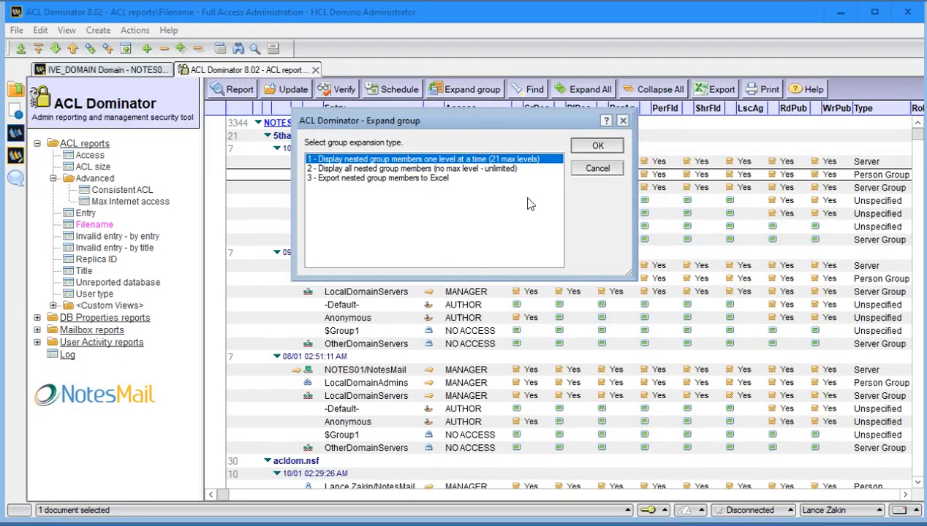
left_click(597, 148)
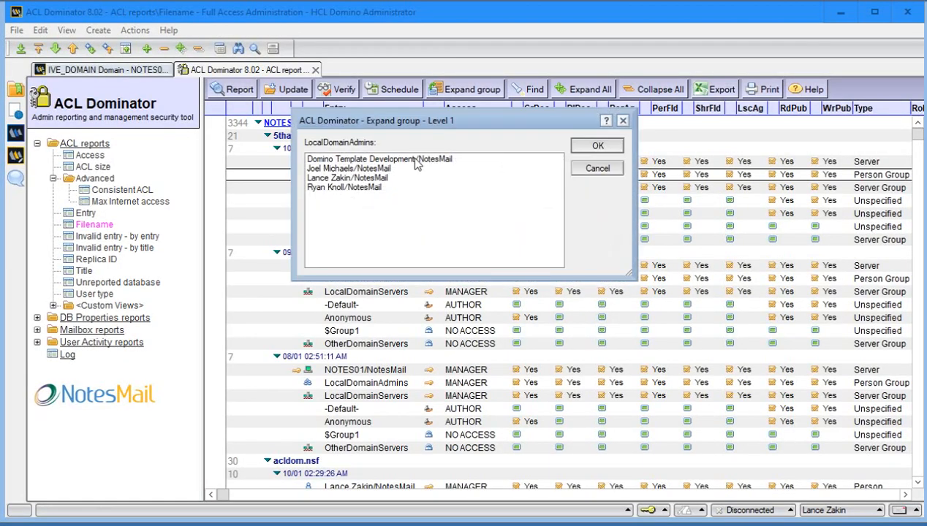
left_click(605, 170)
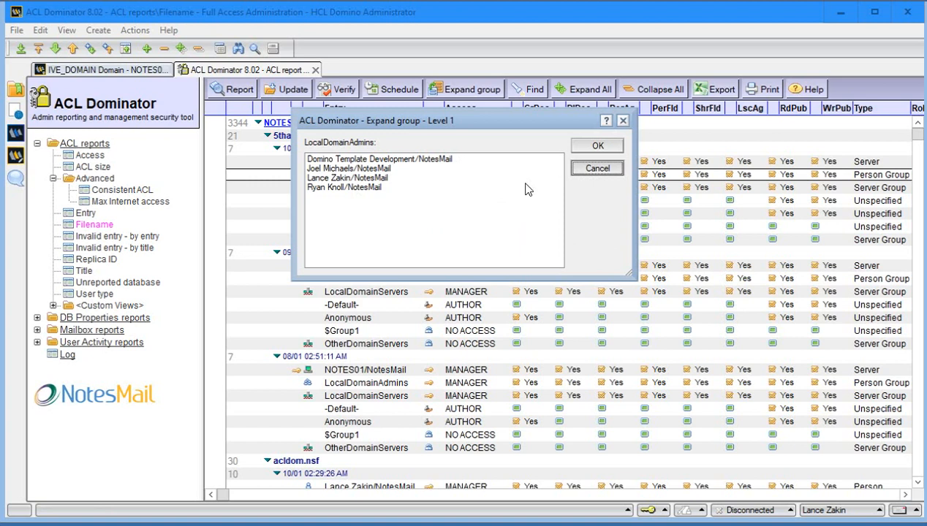
left_click(595, 171)
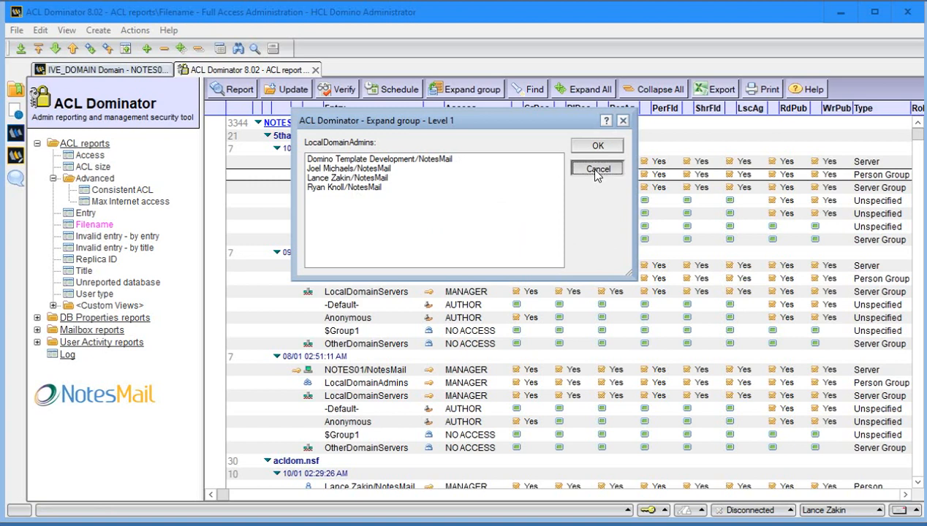
left_click(596, 173)
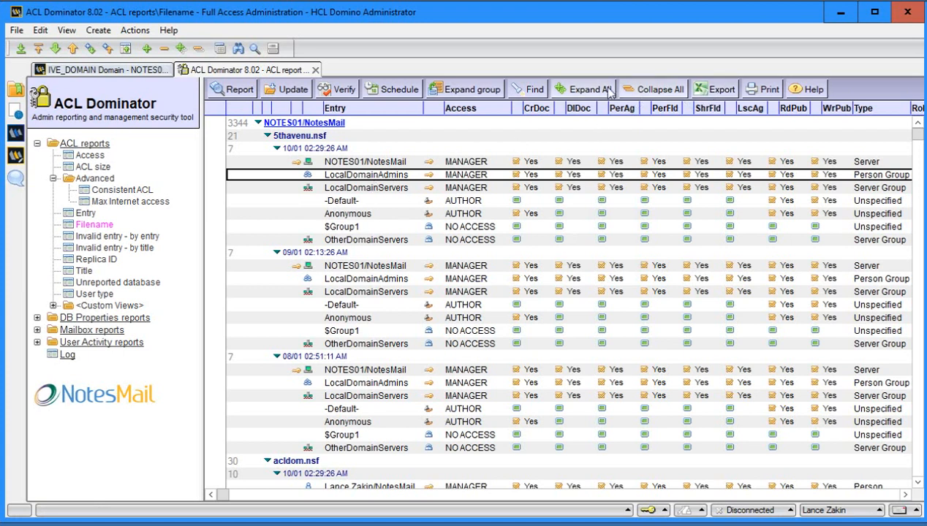
Step: Export the Filename report to Excel without expanding ACL groups, including all documents and the view titles
left_click(705, 89)
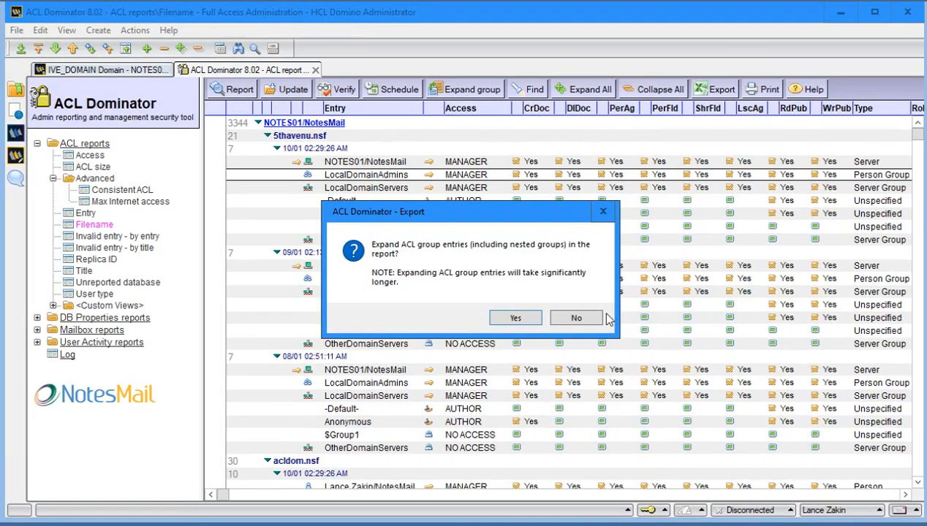
left_click(648, 348)
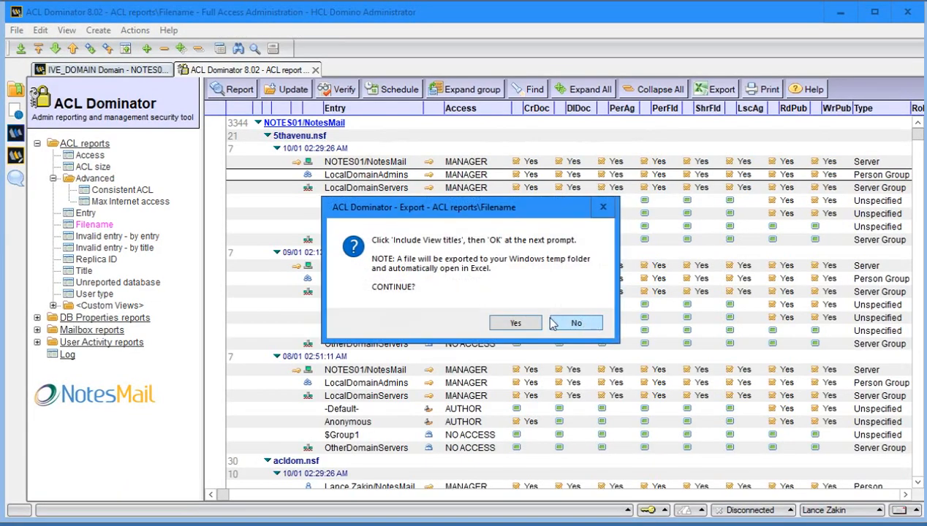
left_click(515, 323)
left_click(445, 287)
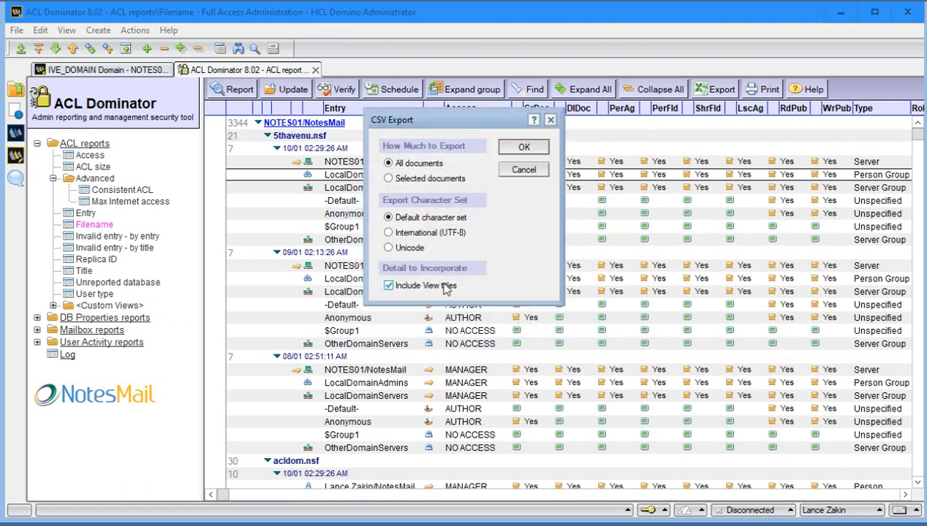
left_click(524, 149)
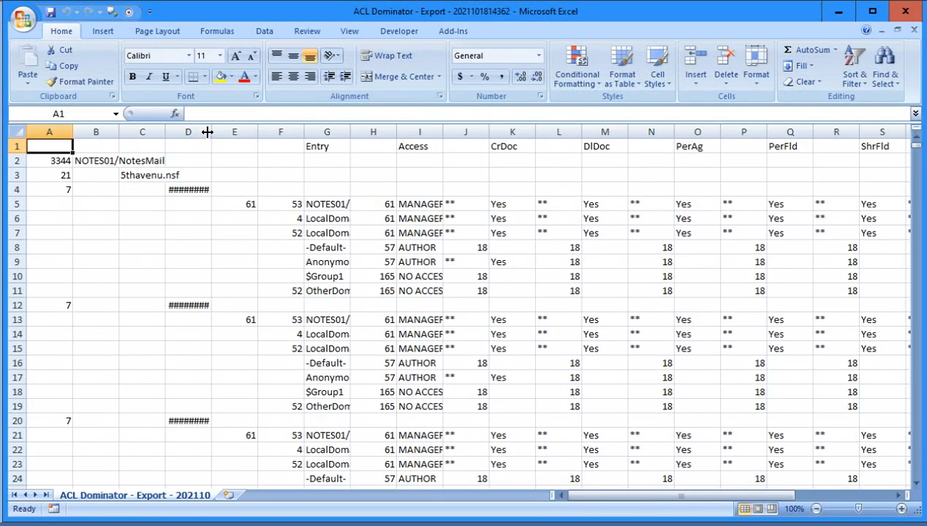
Step: Widen column D of the exported workbook so the report dates are readable, and close the workbook without saving
left_click_drag(208, 131, 243, 131)
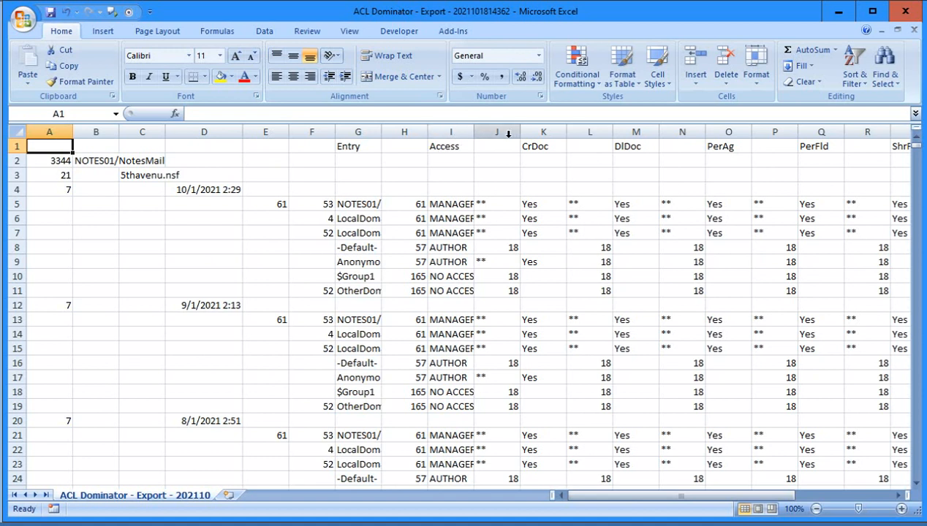
double_click(23, 22)
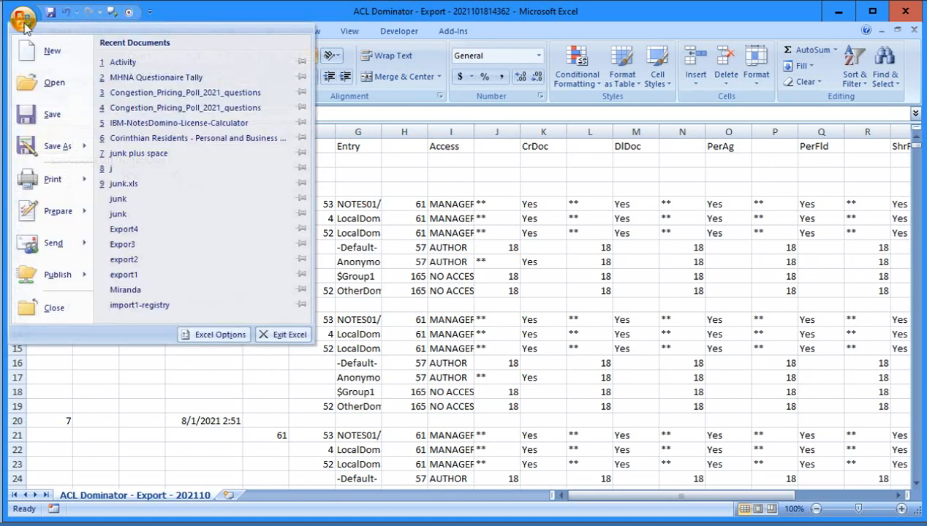
left_click(471, 291)
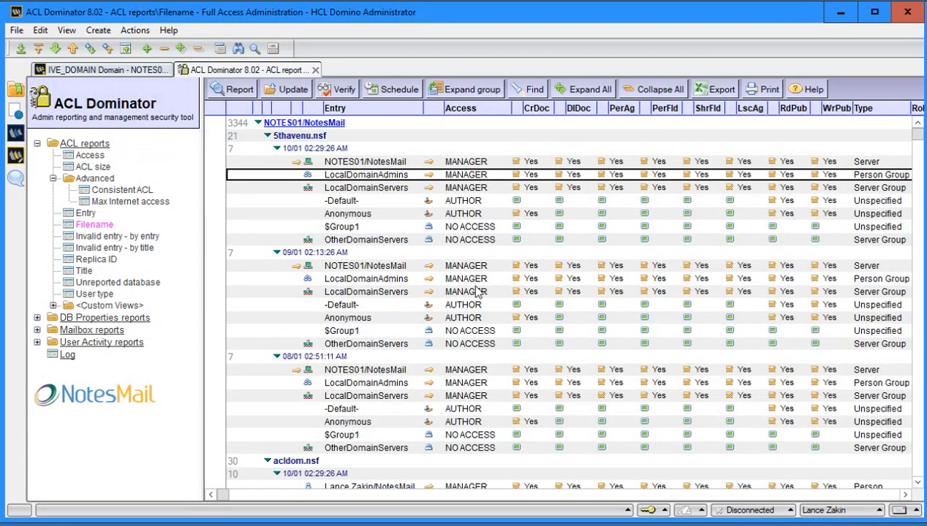
Step: Export the Filename report with ACL group entries expanded, displaying first level group members only
left_click(698, 93)
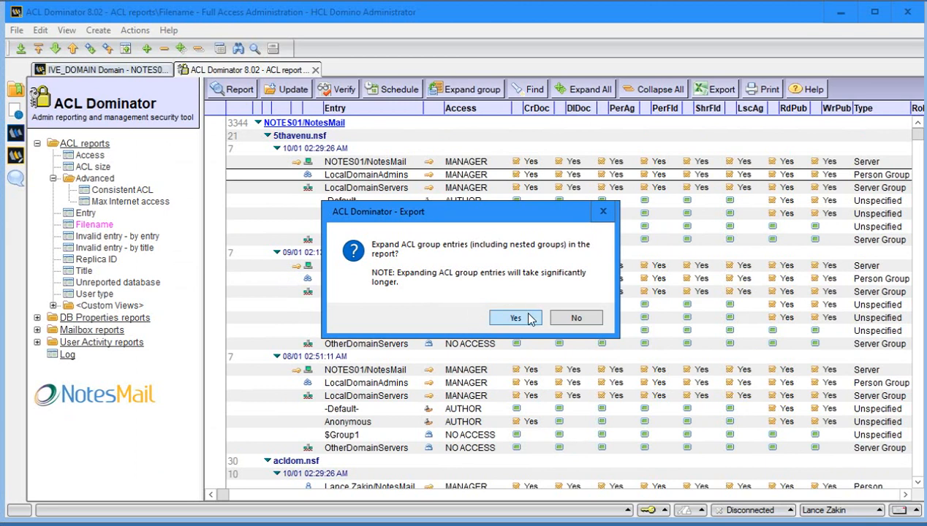
left_click(531, 319)
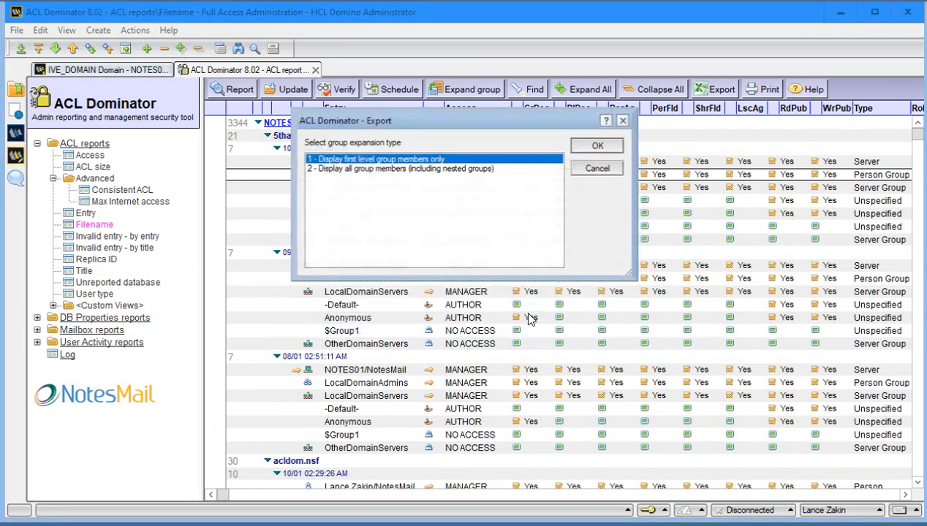
left_click(379, 169)
left_click(380, 159)
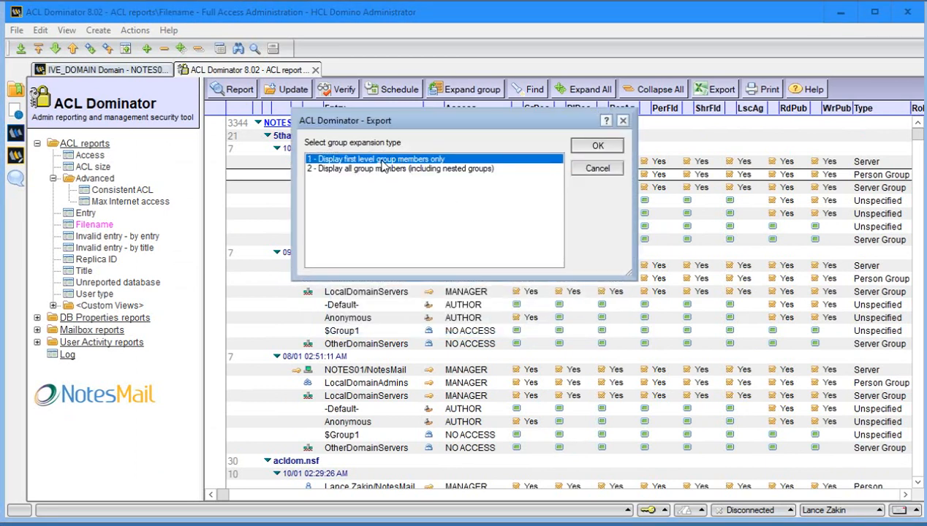
left_click(597, 147)
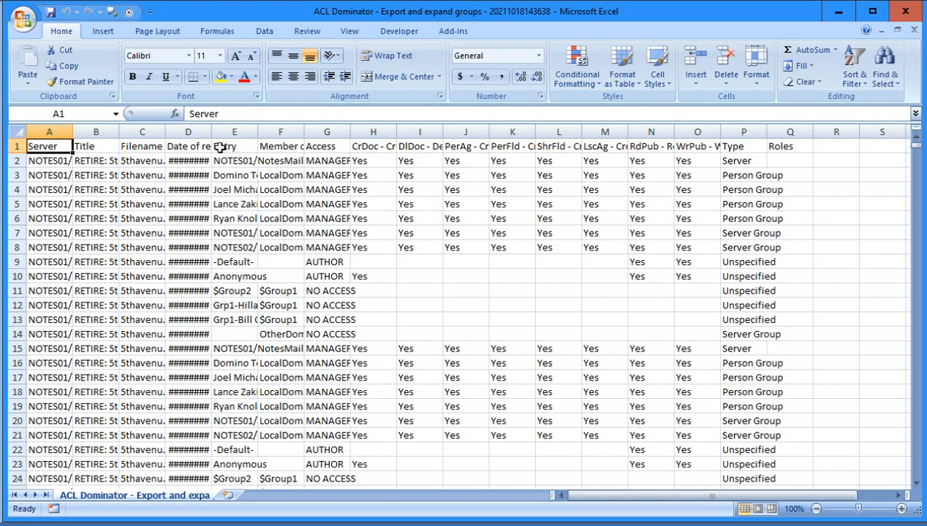
Step: Widen the Date of report and Member of group columns, and examine the entries and their groups in rows 2 and 3
left_click_drag(211, 130, 303, 131)
left_click_drag(371, 130, 416, 129)
left_click(269, 160)
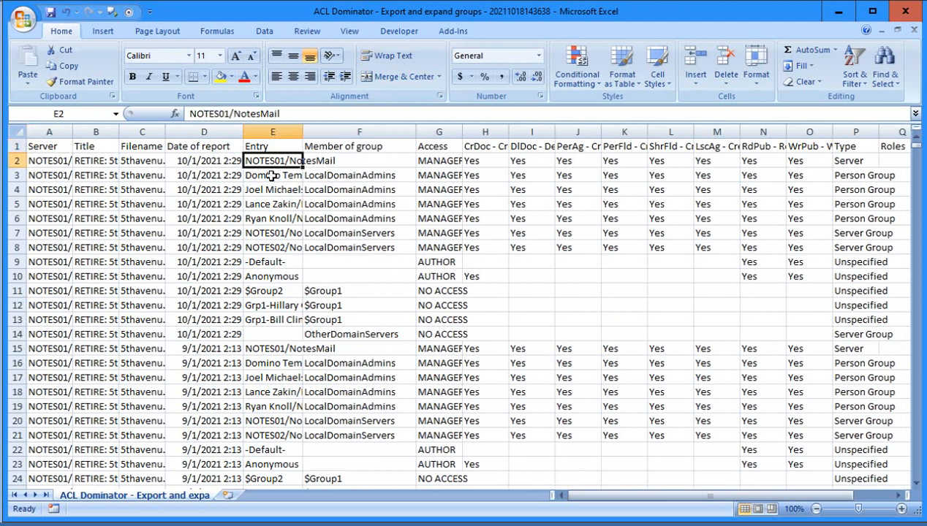
left_click(272, 175)
left_click(313, 175)
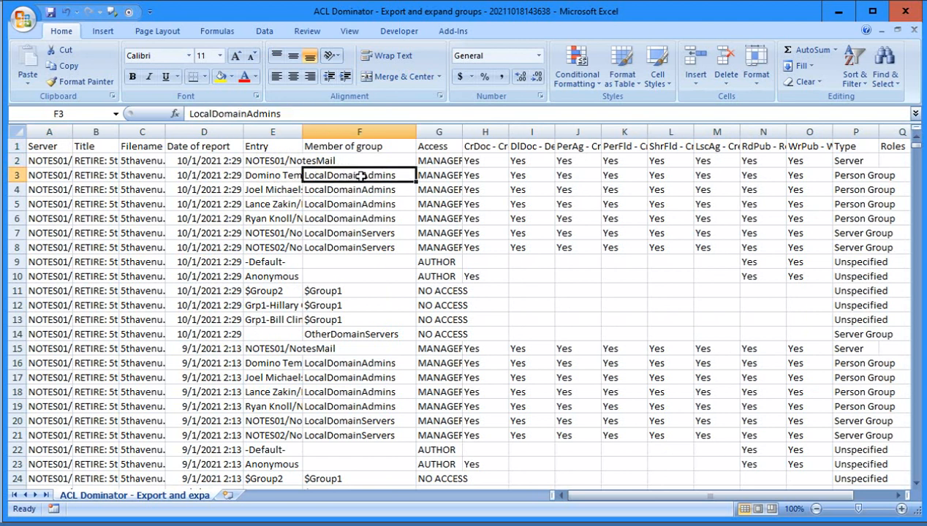
left_click(265, 177)
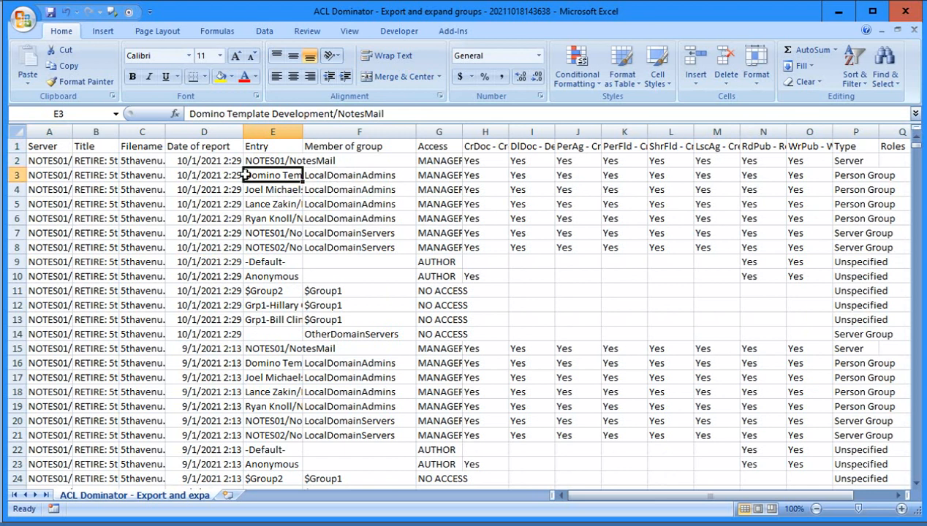
left_click(336, 175)
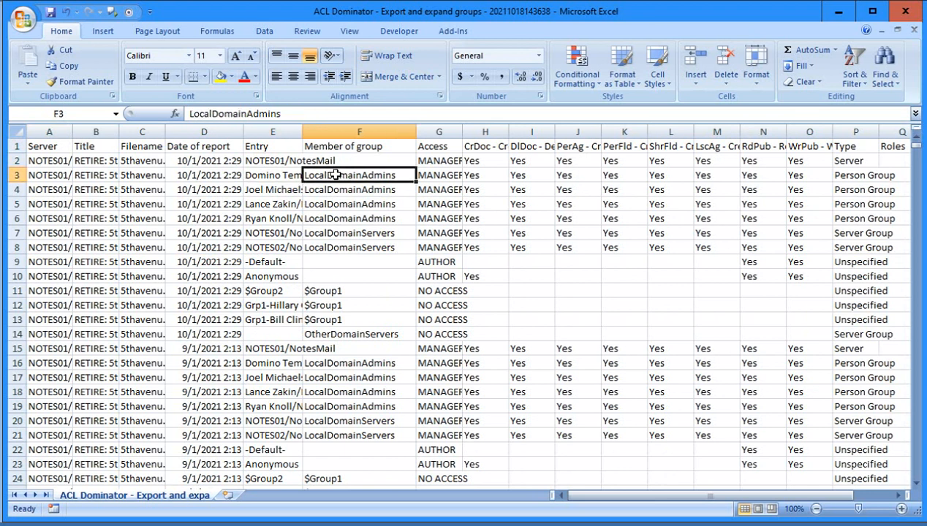
left_click(272, 175)
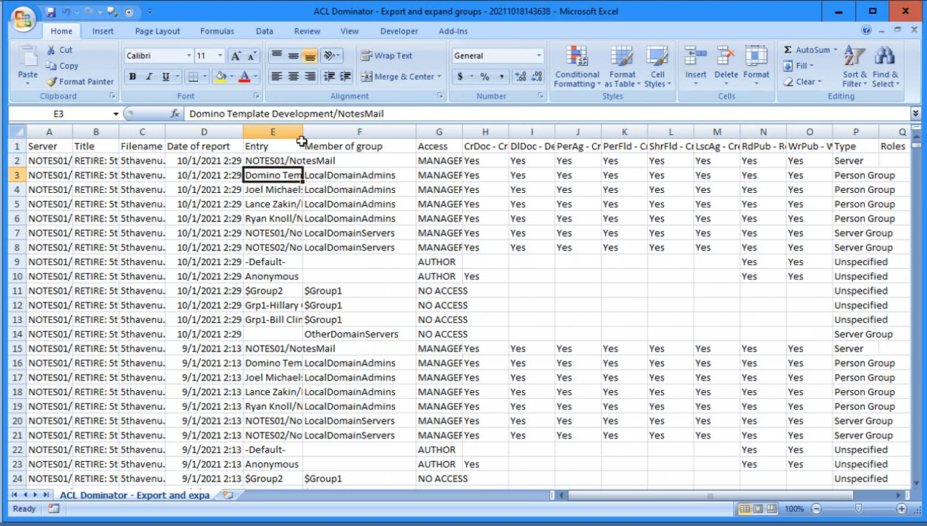
Step: Widen the Entry column to examine the members of LocalDomainAdmins and $Group1, and close the workbook without saving
left_click_drag(303, 131, 336, 132)
left_click(272, 191)
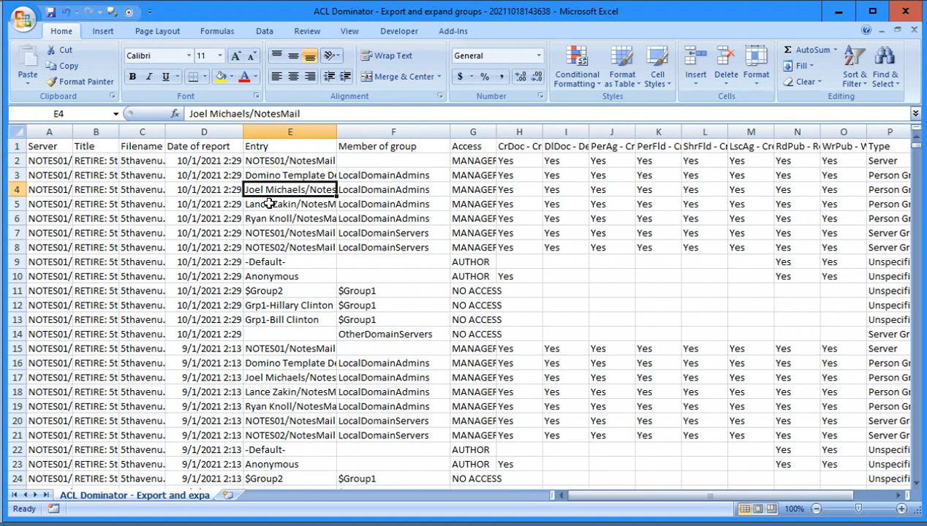
left_click(268, 204)
left_click(266, 217)
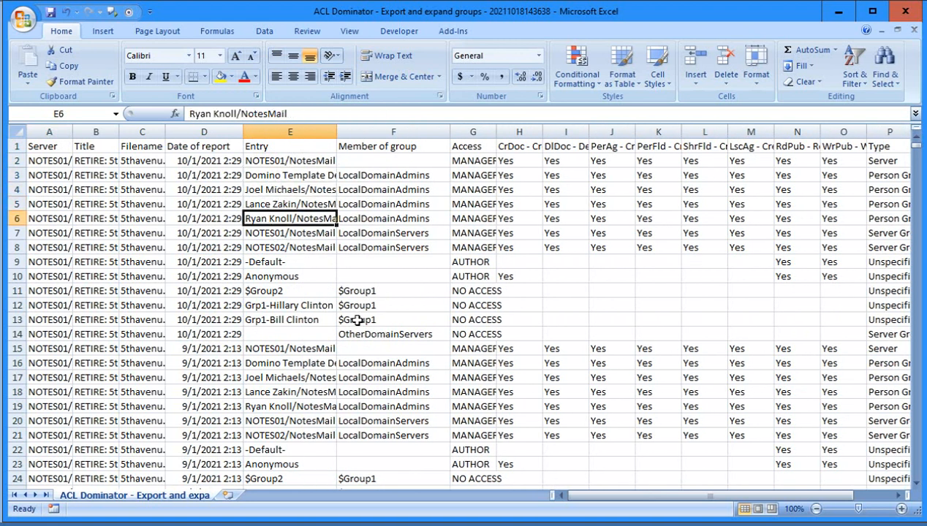
left_click(292, 291)
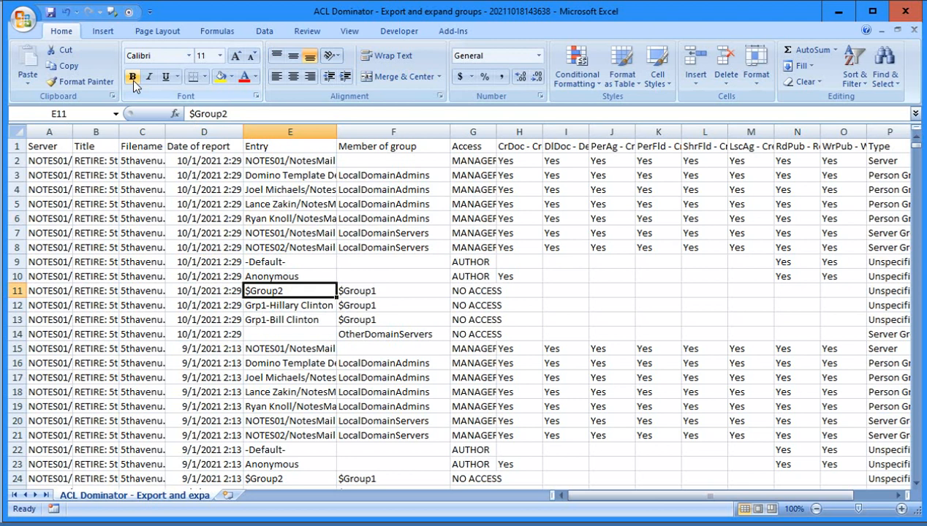
double_click(29, 23)
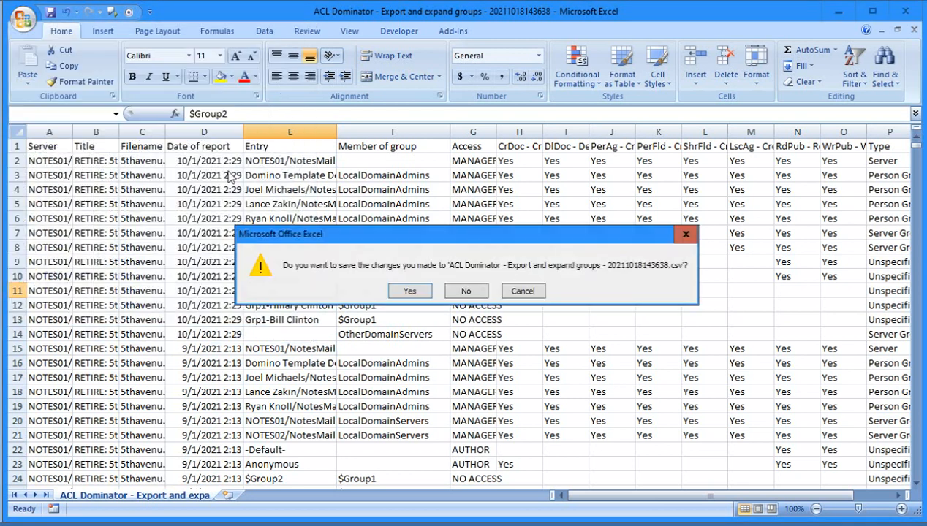
left_click(468, 292)
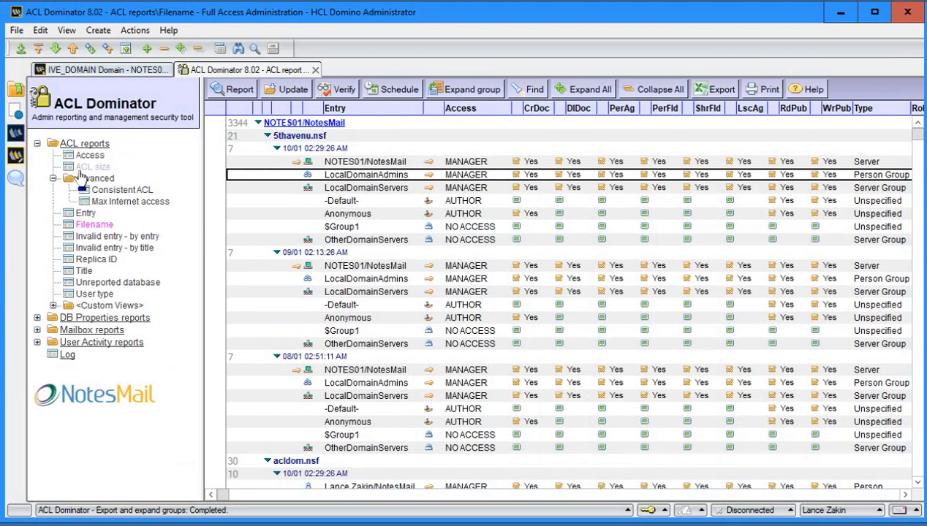
Step: Collapse the ACL reports, expand the DB Properties reports, and view the DB modified date report
left_click(77, 144)
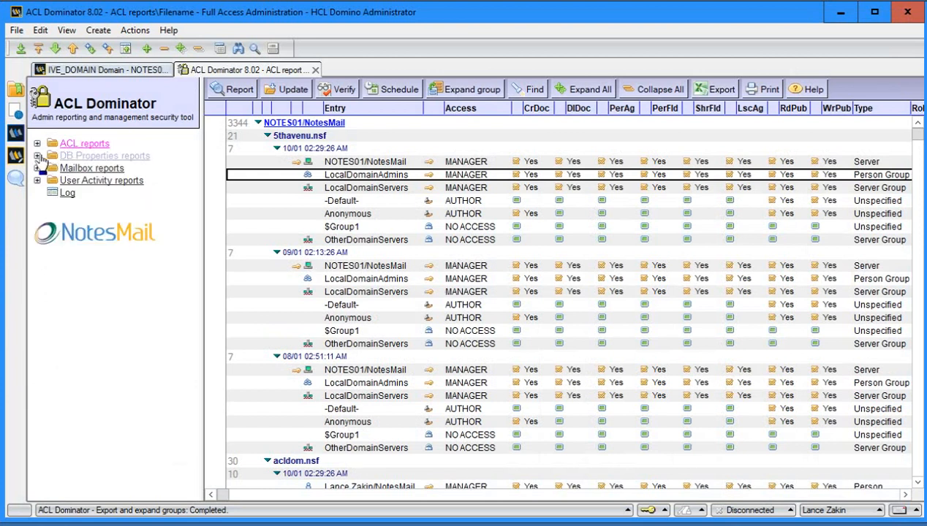
left_click(91, 155)
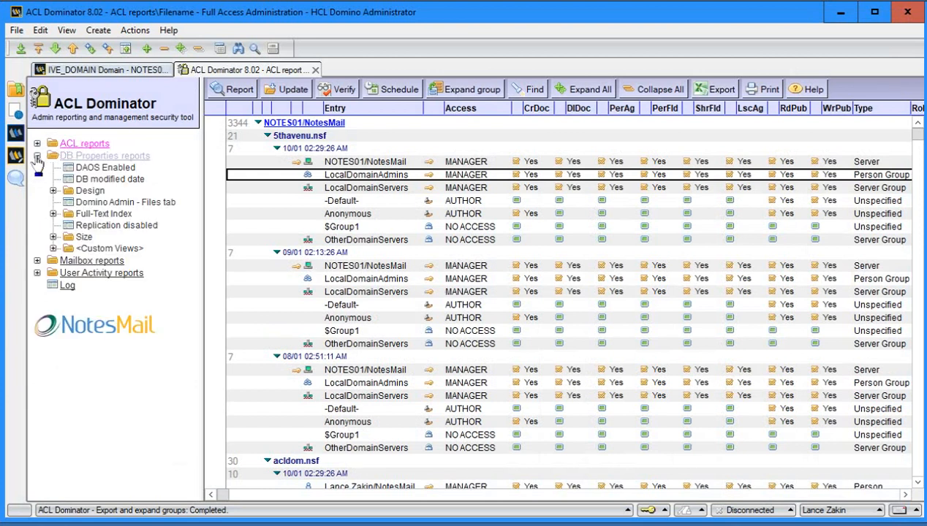
left_click(111, 181)
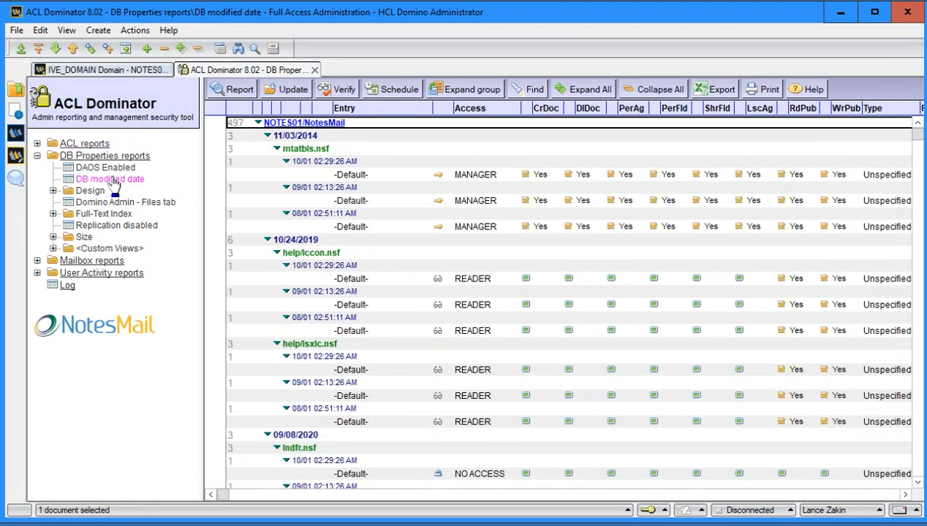
Step: Show the Category report under Design with NOTES01/NotesMail expanded to its design categories
left_click(90, 191)
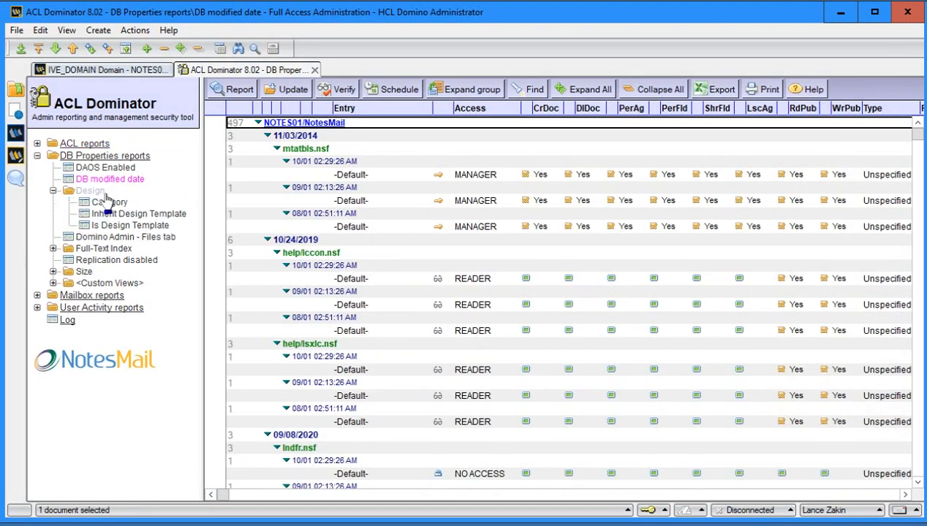
left_click(107, 202)
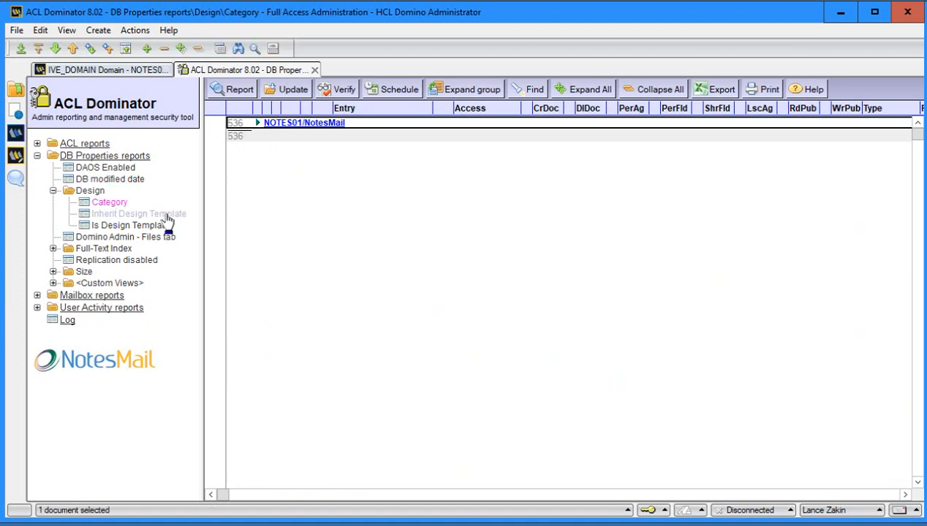
left_click(258, 122)
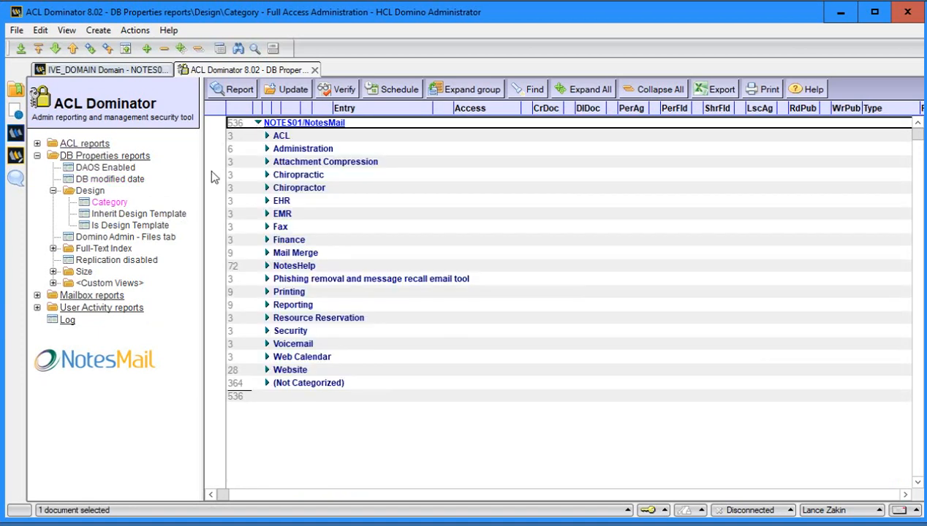
Step: Show the Inherit Design Template report with NOTES01/NotesMail expanded to its templates, and view the Is Design Template report
left_click(152, 215)
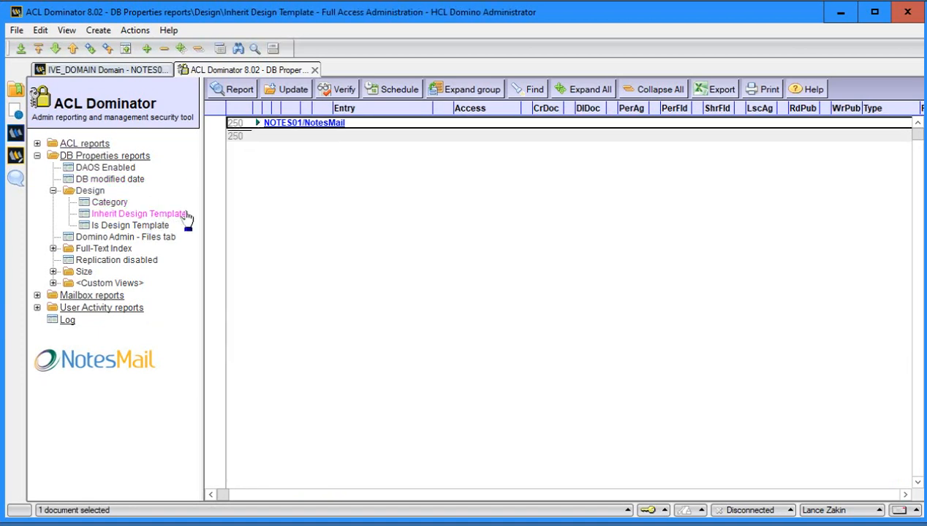
left_click(257, 123)
left_click(139, 226)
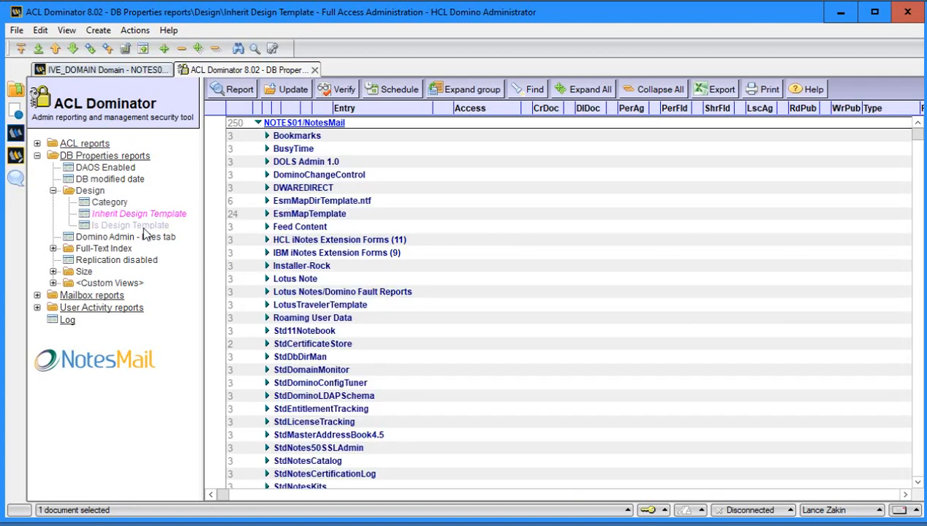
Step: View the Domino Admin - Files tab report, and compare its columns with the server's own file listing before returning to the report
left_click(120, 240)
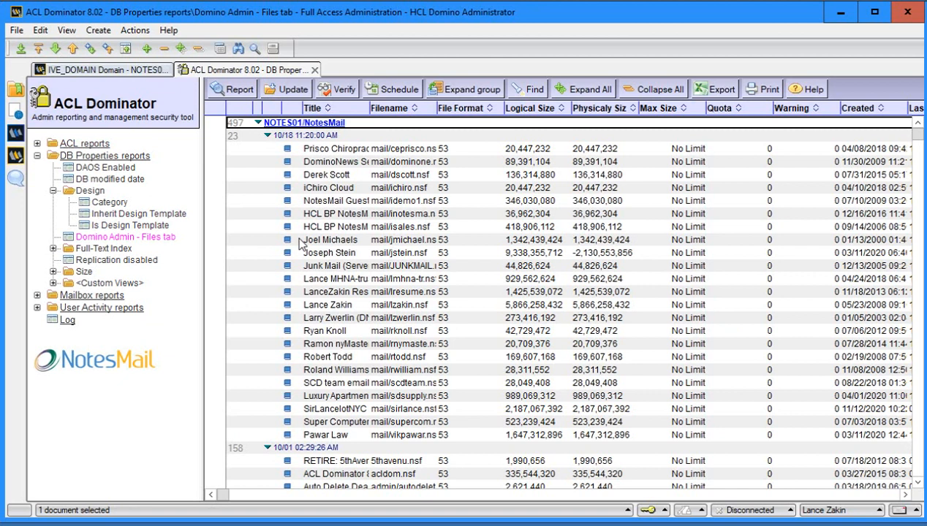
left_click(300, 243)
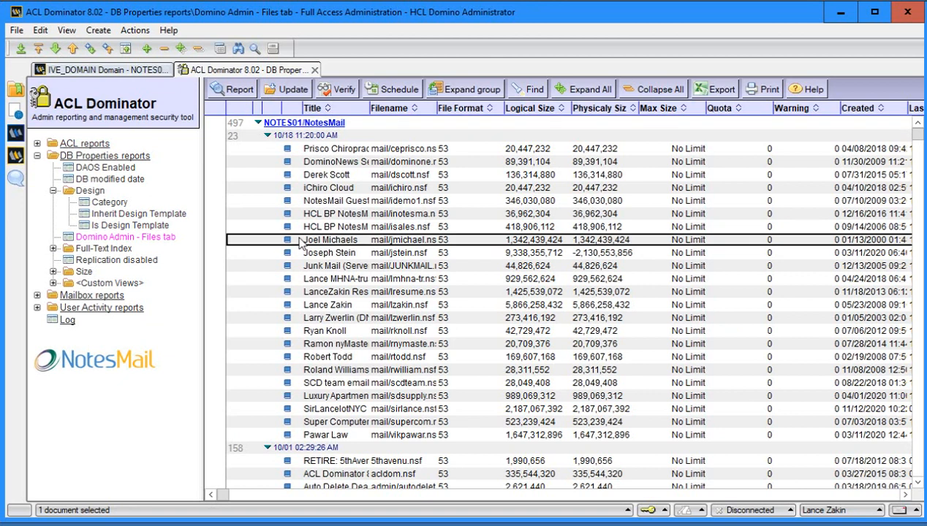
left_click(98, 70)
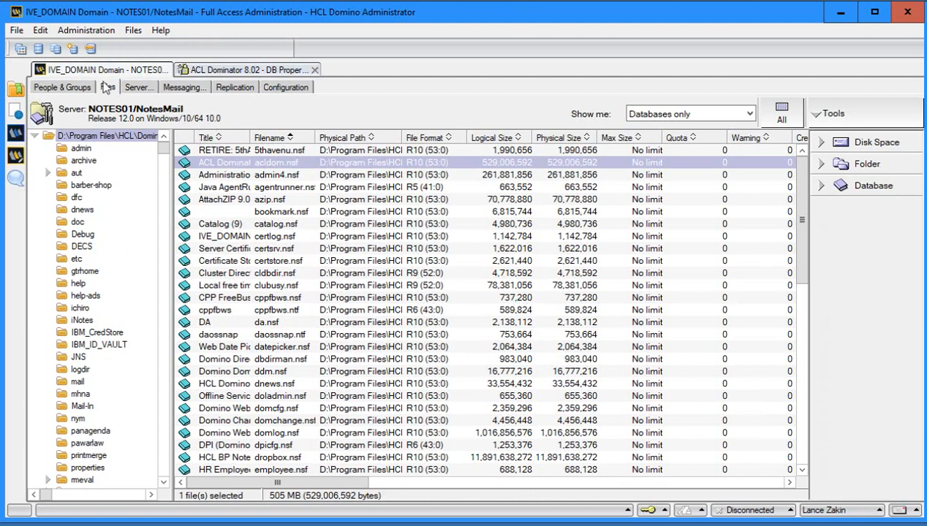
left_click(16, 30)
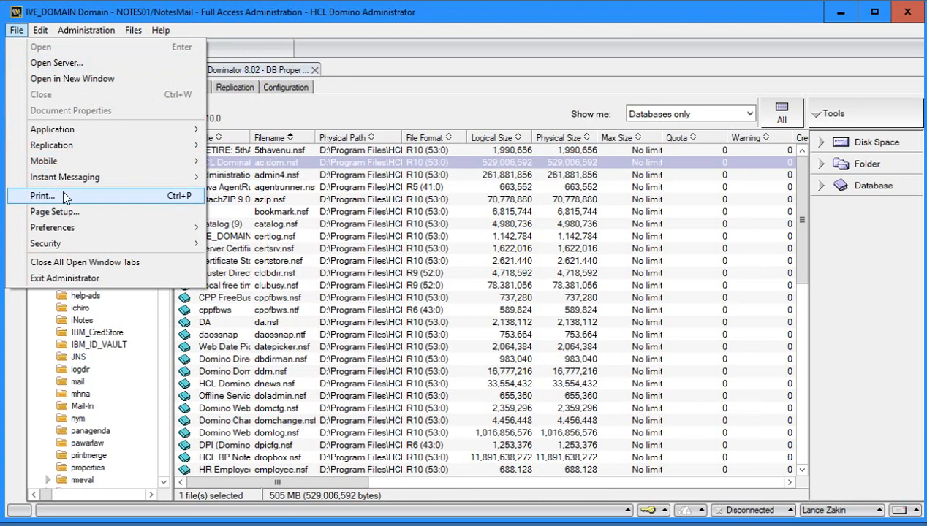
left_click(212, 70)
left_click(212, 70)
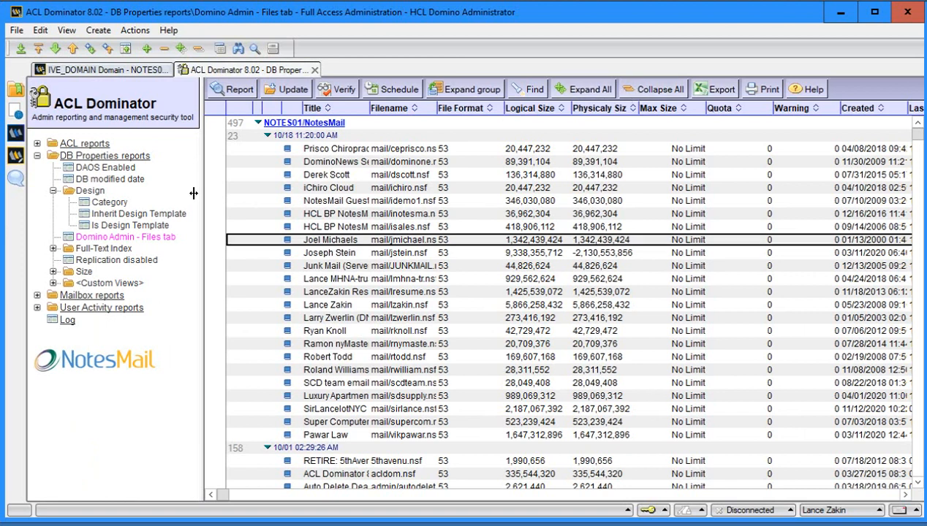
Step: Show the Enabled report under Full-Text Index with acldom.nsf expanded to its 10/01 02:29:26 AM entry
left_click(102, 248)
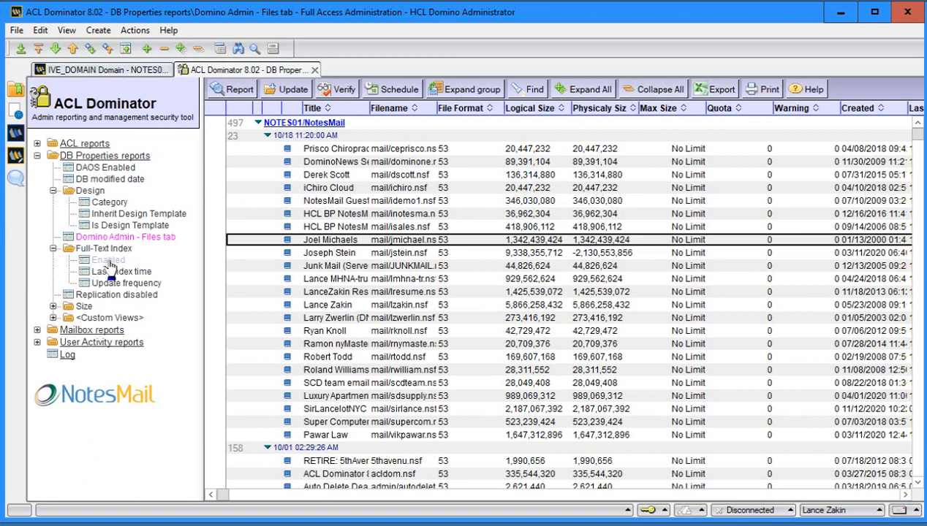
left_click(108, 261)
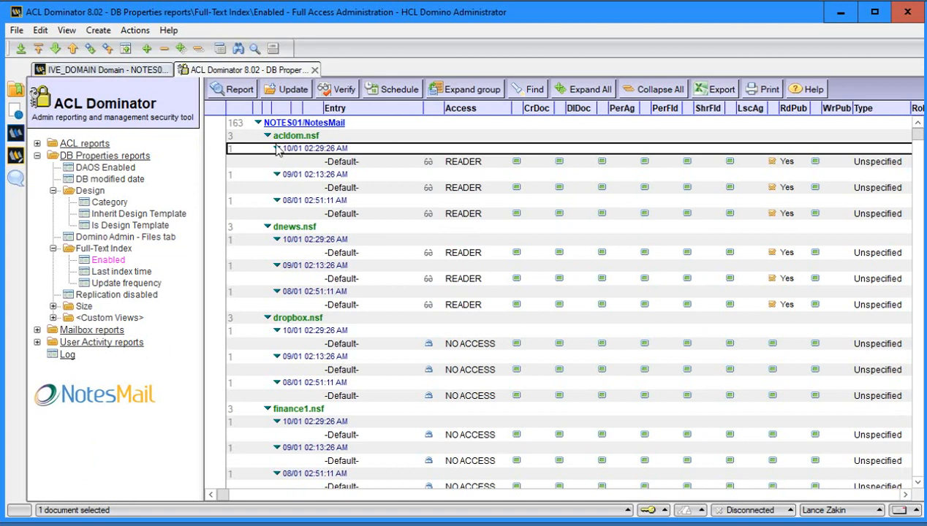
left_click(257, 123)
left_click(258, 123)
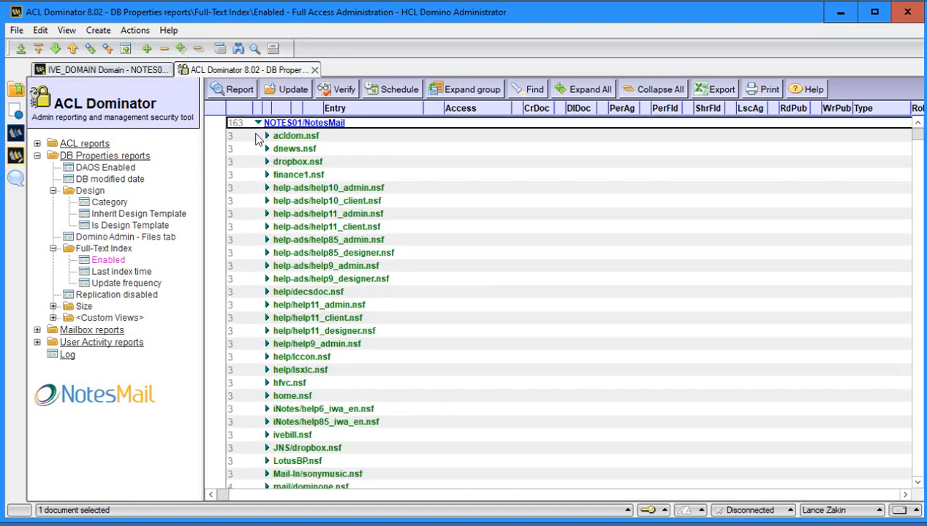
left_click(267, 136)
left_click(276, 148)
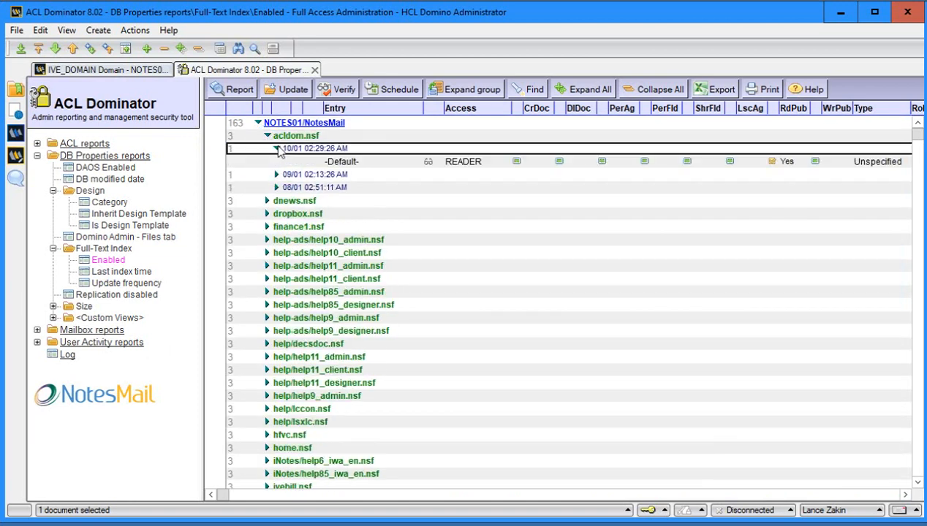
Step: View the Last index time report, and show the Update frequency report with NOTES01/NotesMail expanded to the Daily databases
left_click(117, 271)
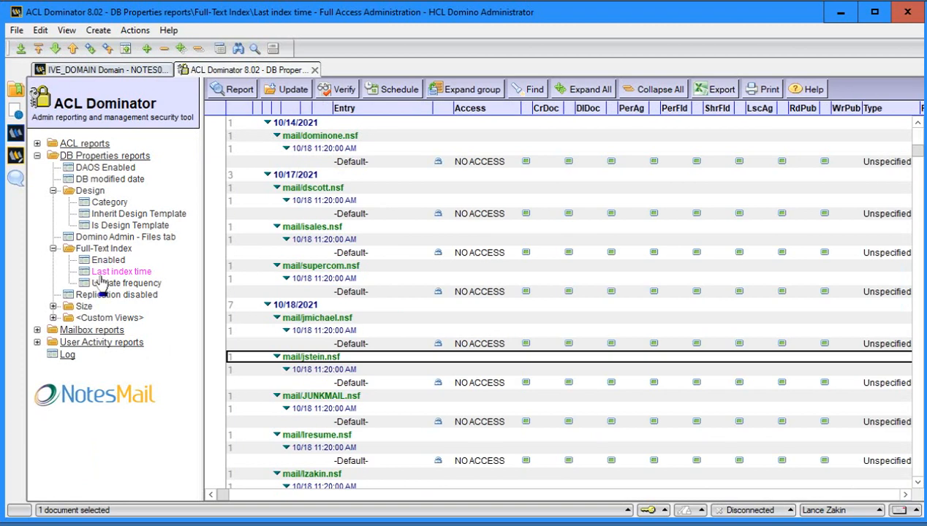
left_click(267, 122)
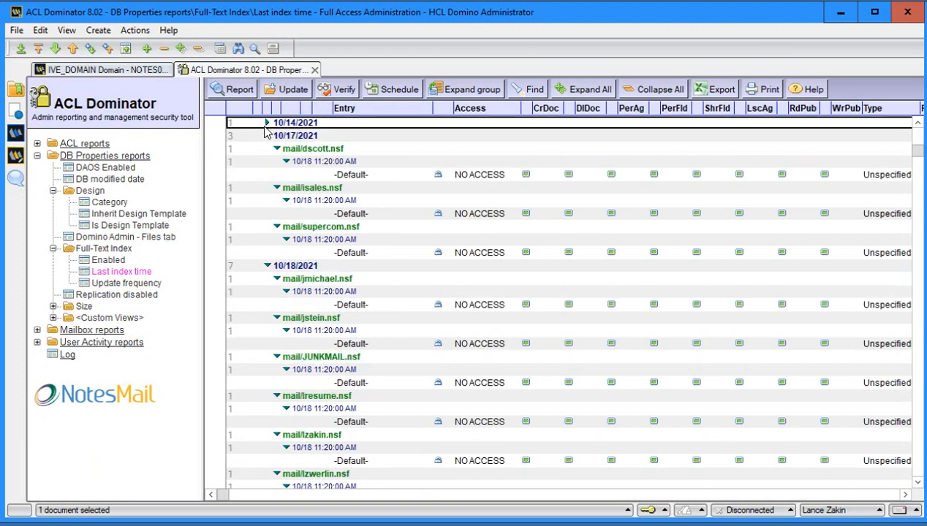
left_click(125, 284)
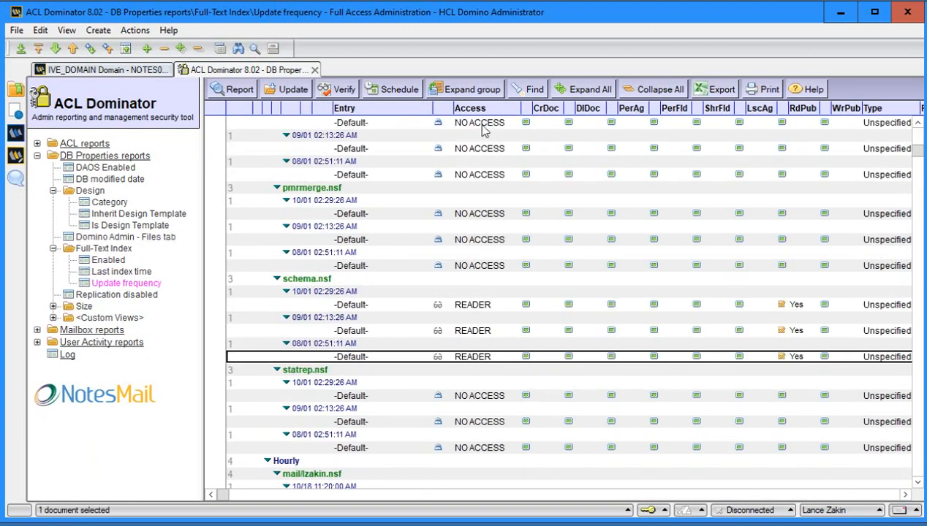
left_click(635, 90)
left_click(257, 123)
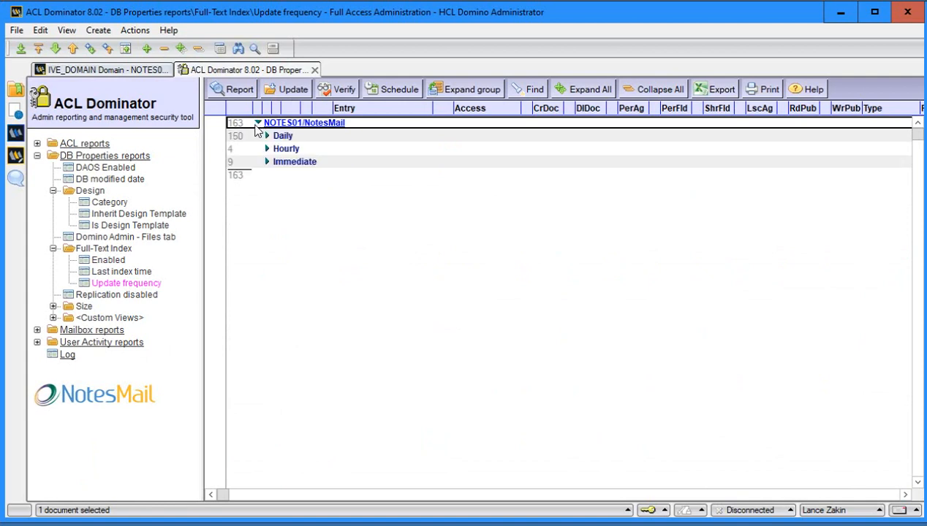
left_click(267, 136)
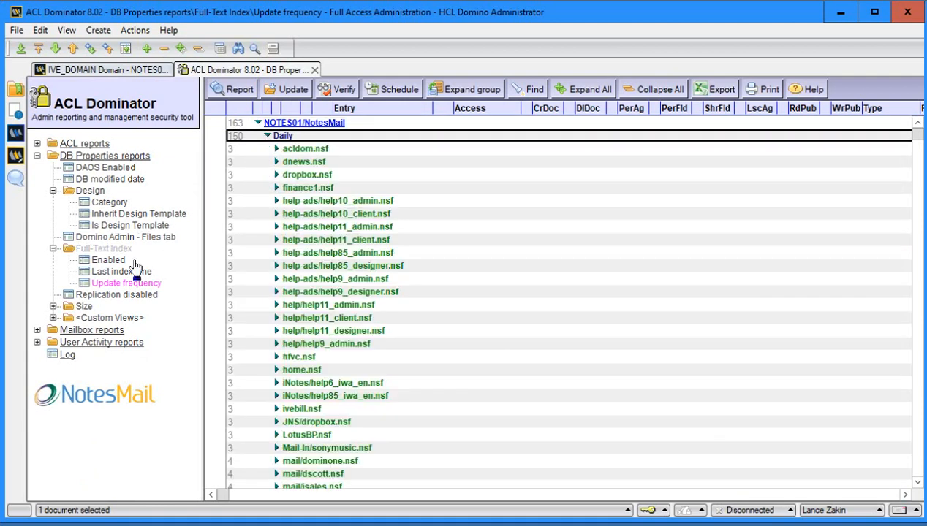
Step: Show the Replication disabled report with NOTES01/NotesMail expanded only to its database filenames
left_click(110, 296)
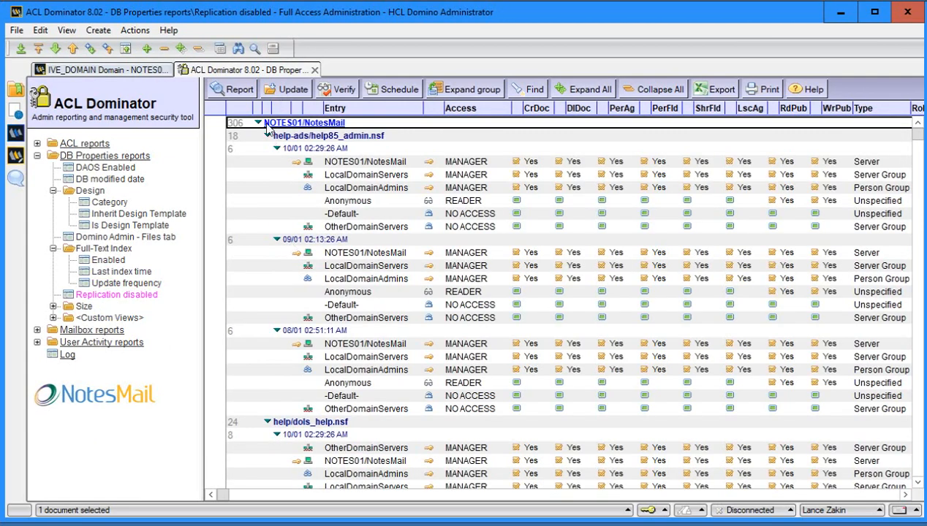
left_click(257, 123)
left_click(257, 123)
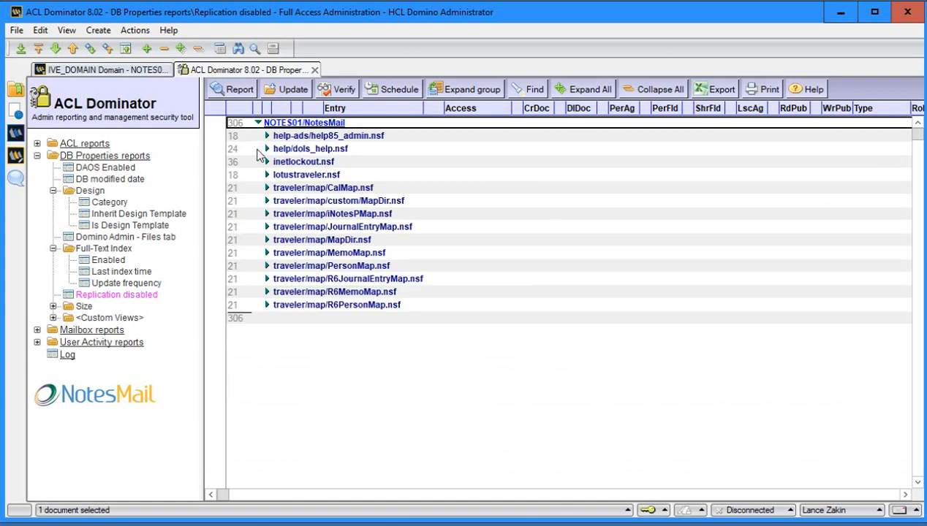
Step: Show the DB Document count report under Size with NOTES01/NotesMail expanded to its databases
left_click(82, 308)
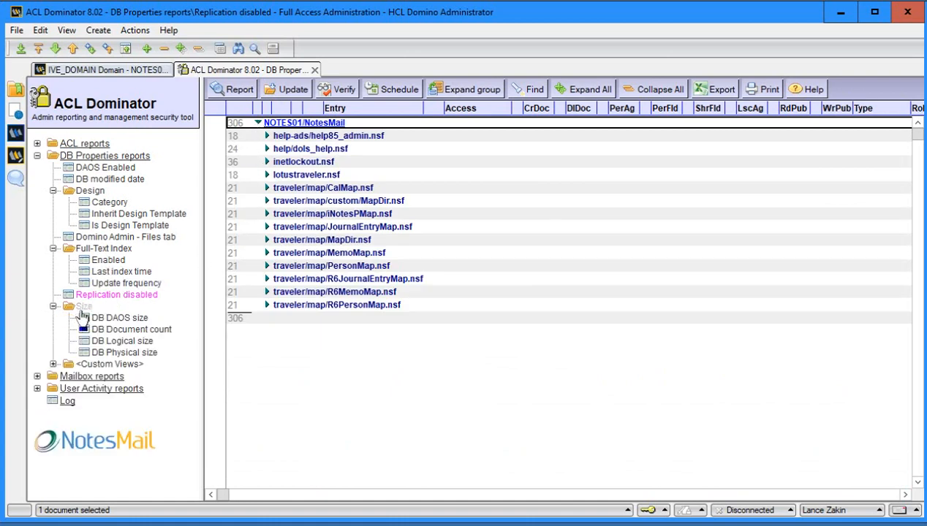
left_click(110, 331)
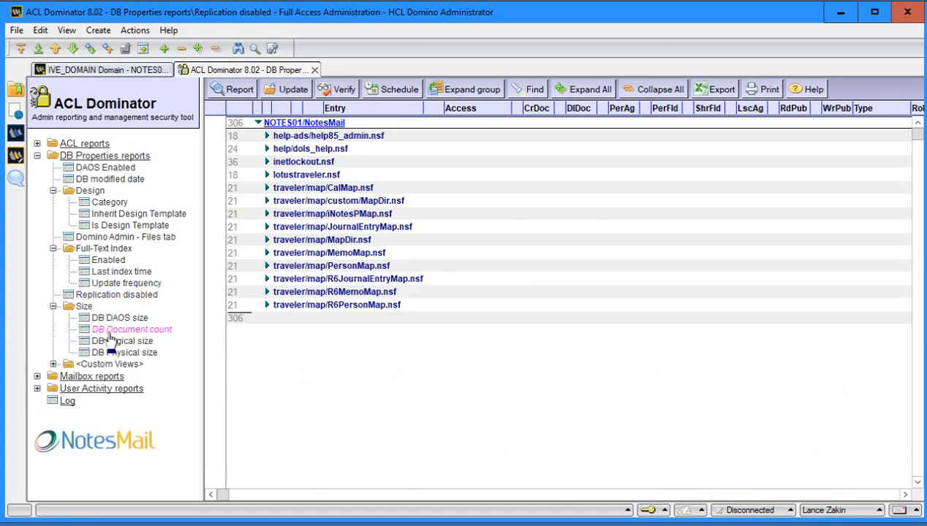
double_click(315, 127)
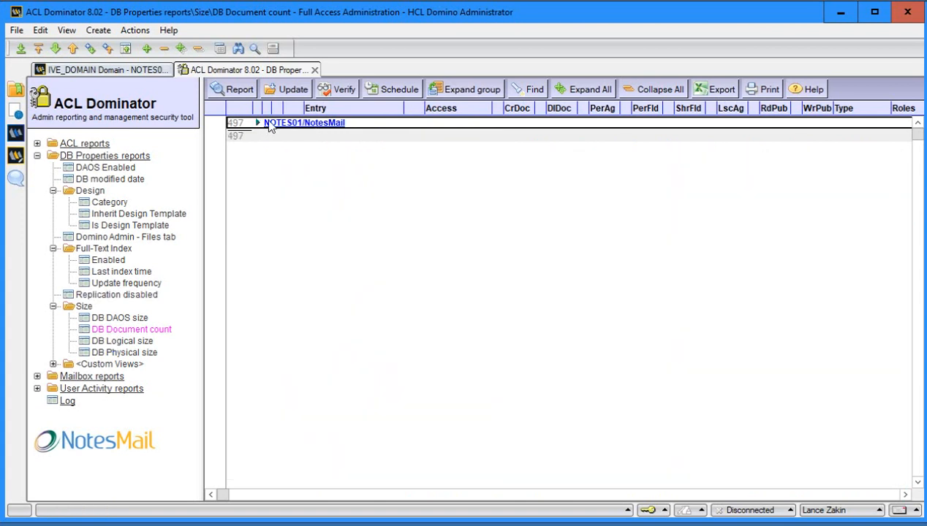
left_click(257, 123)
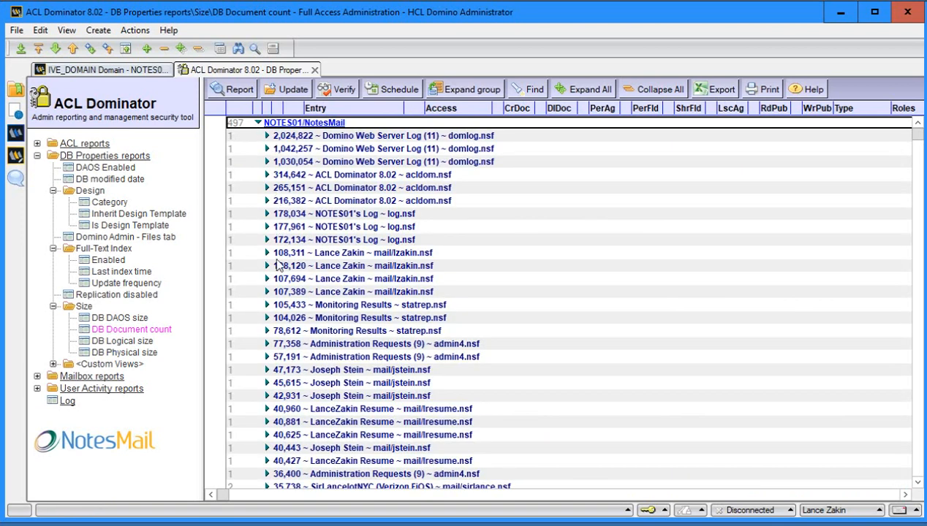
Step: Show the DB Logical size report with NOTES01/NotesMail expanded only to the size category of each database
left_click(141, 342)
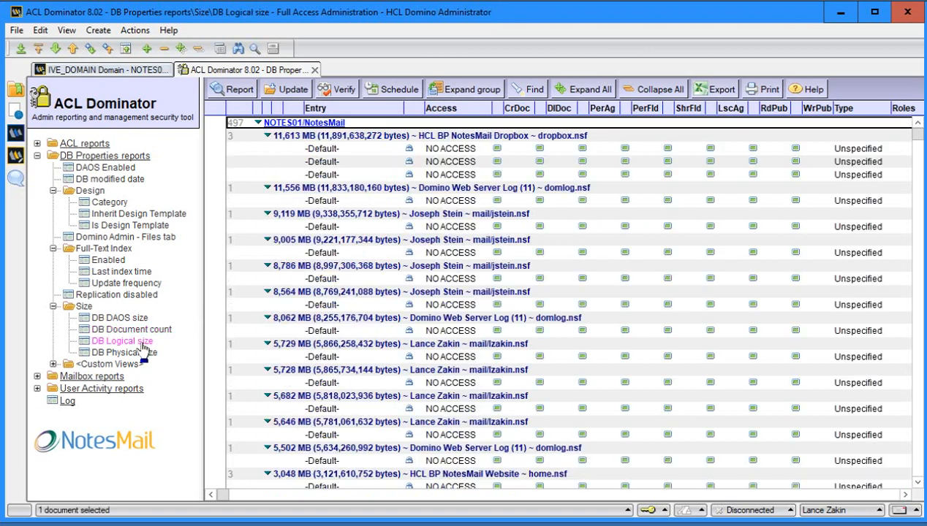
left_click(258, 123)
left_click(258, 123)
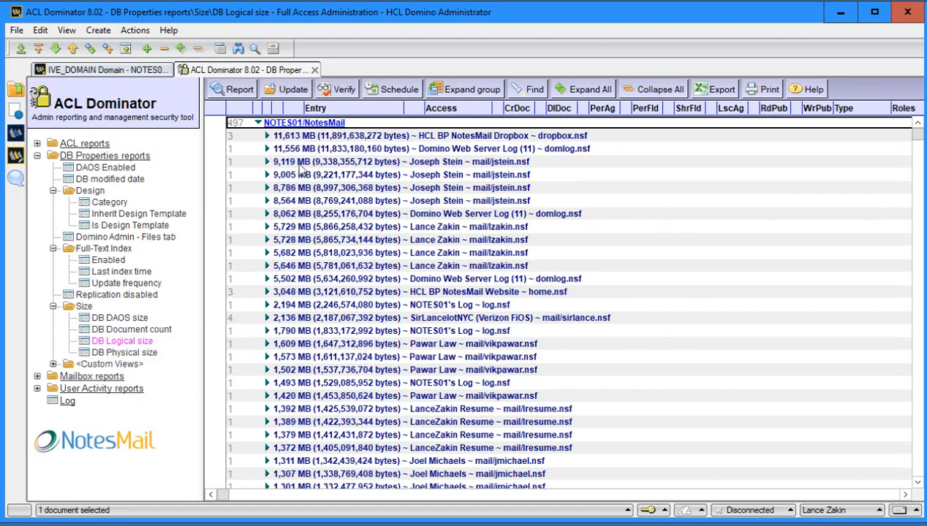
Step: Replace the expanded DB Properties reports with the Mailbox reports, and view the Calendar Read Delegates and Calendar Write Delegates reports under Delegation
left_click(46, 157)
left_click(46, 169)
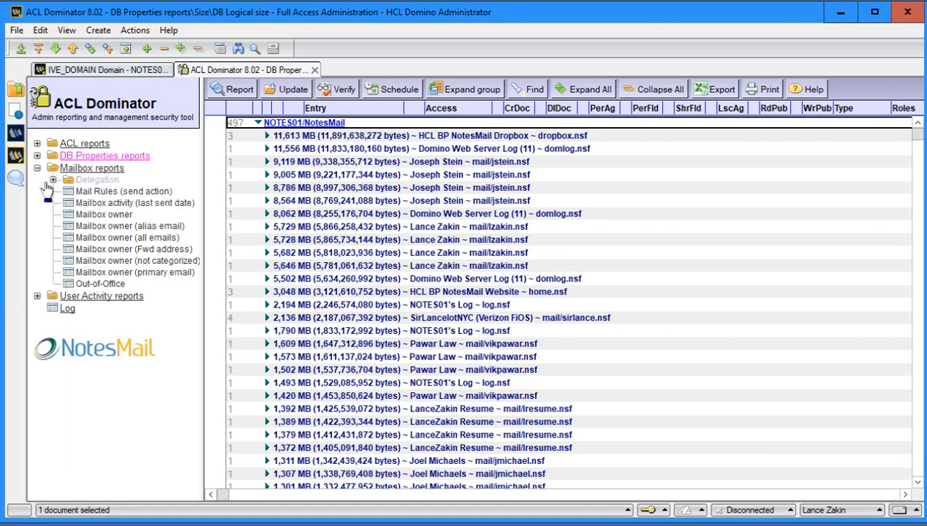
left_click(53, 179)
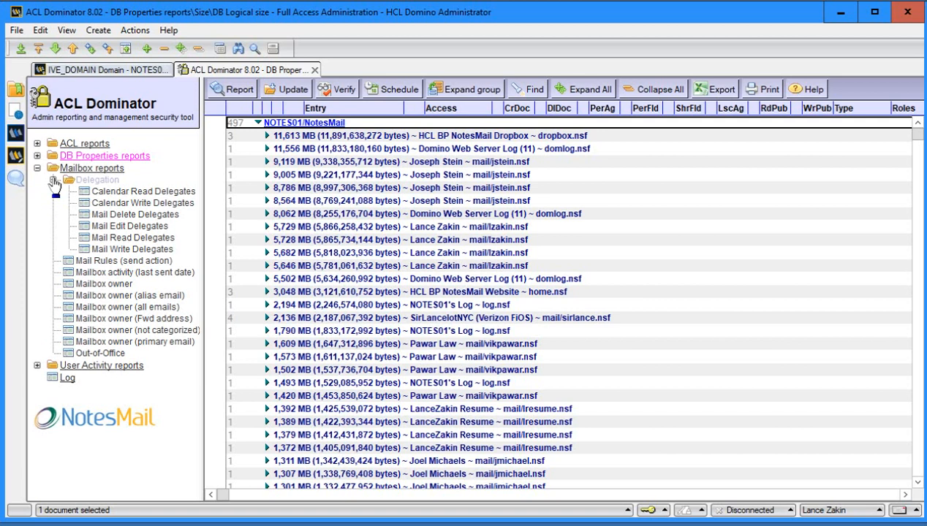
left_click(126, 193)
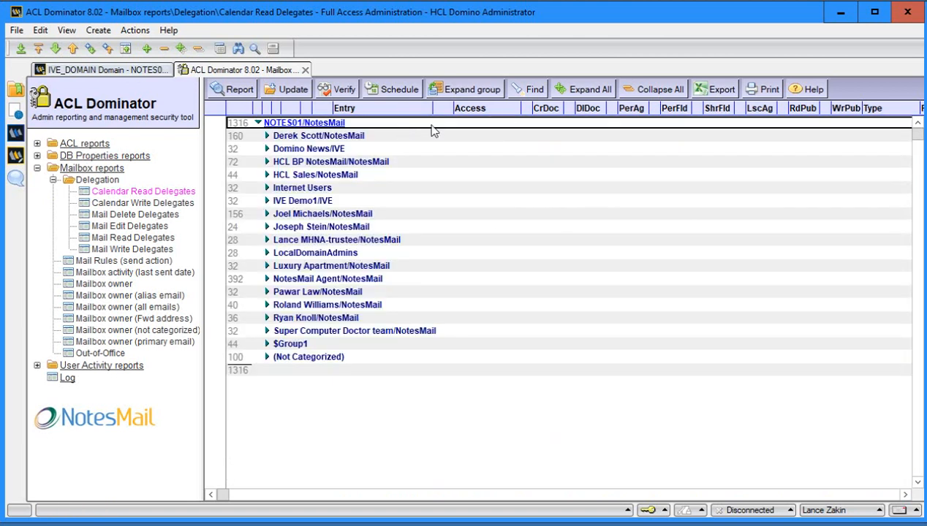
left_click(102, 205)
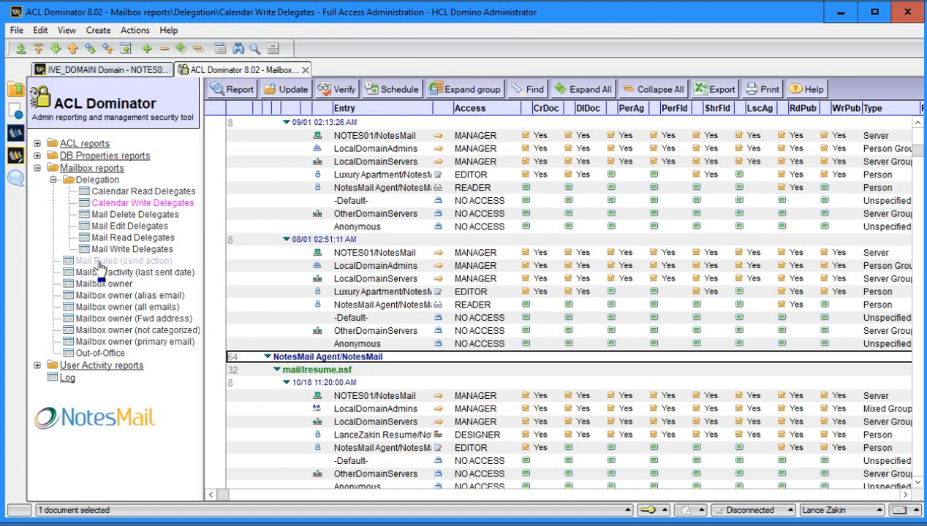
Step: View the Mail Rules (send action) report, and show Mailbox activity (last sent date) with 04/2020 and 07/2020 expanded to their mail files
left_click(100, 262)
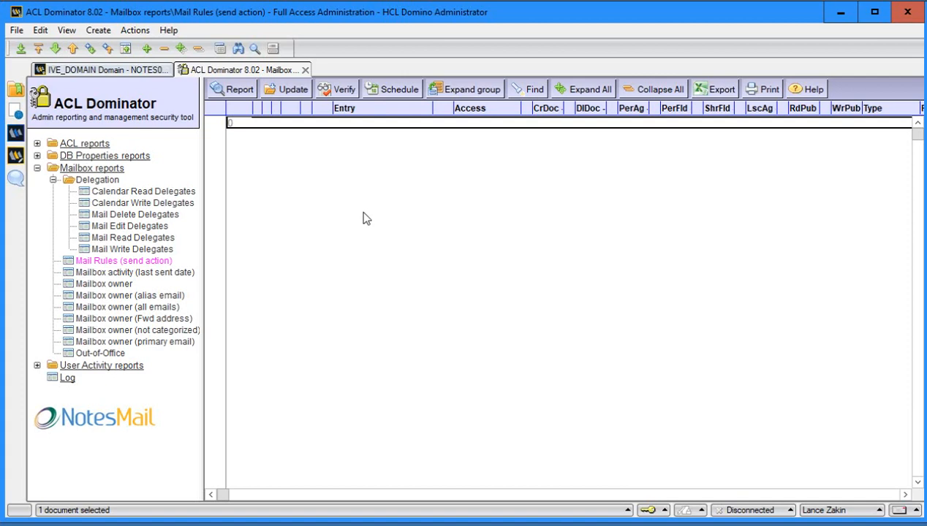
left_click(172, 274)
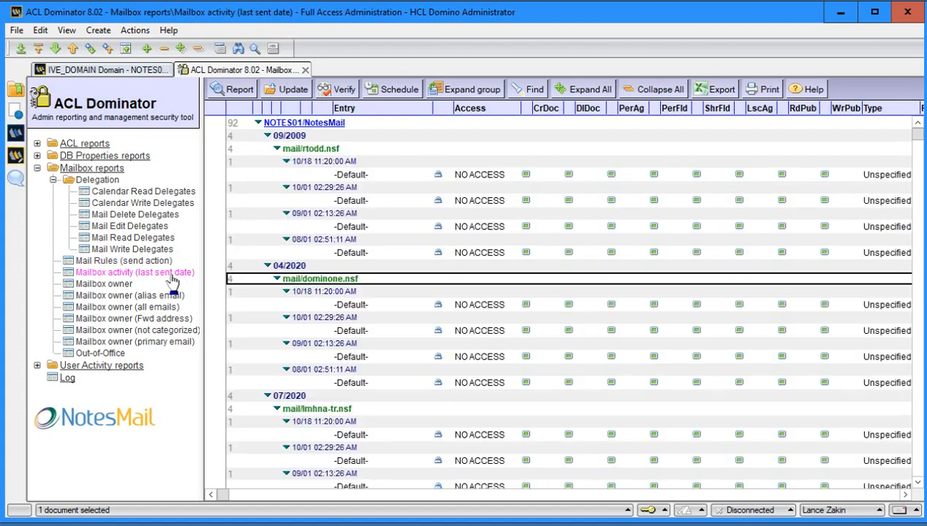
left_click(259, 124)
left_click(260, 123)
left_click(267, 149)
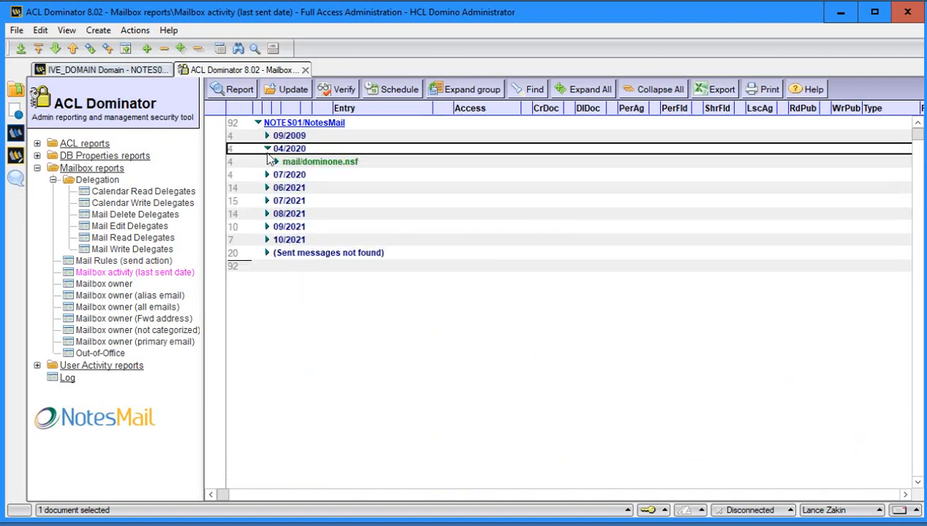
left_click(268, 175)
left_click(277, 188)
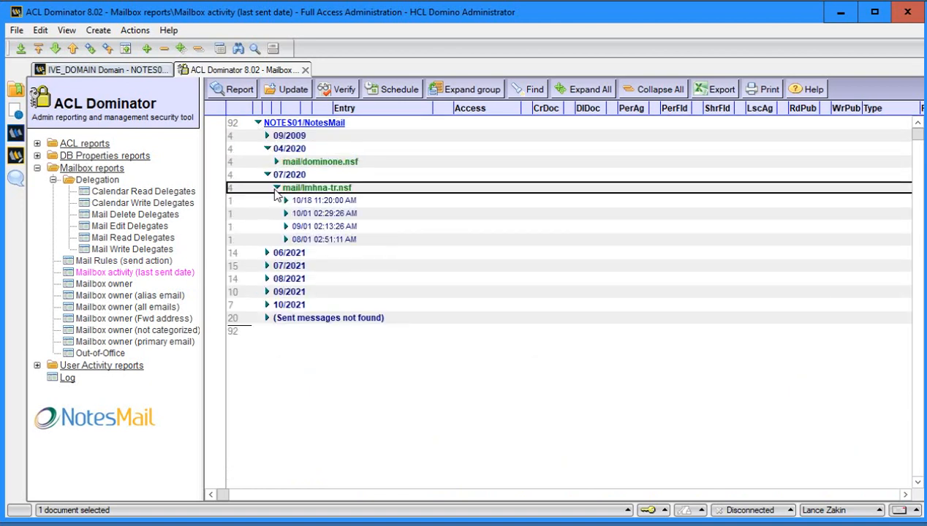
Step: View the Mailbox owner reports, including the alias email, all emails, Fwd address and not categorized variants, and the Out-of-Office report
left_click(117, 284)
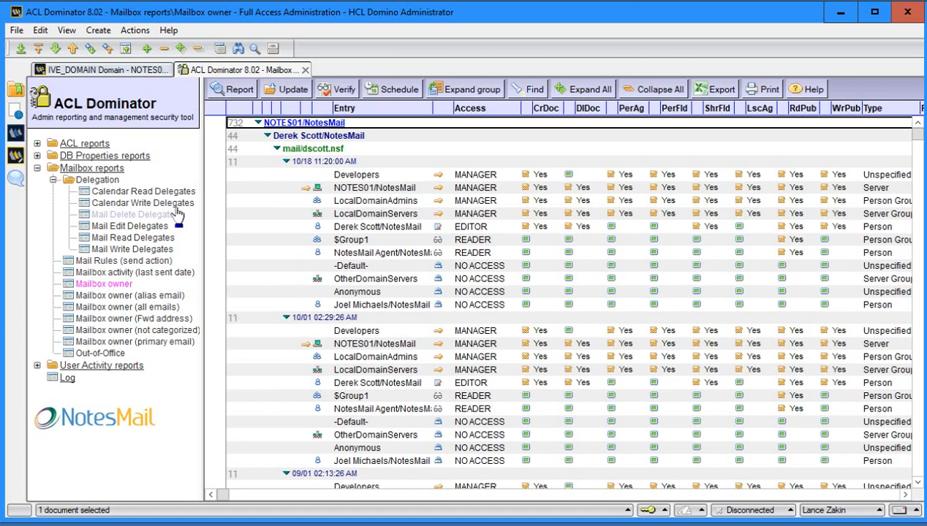
left_click(122, 297)
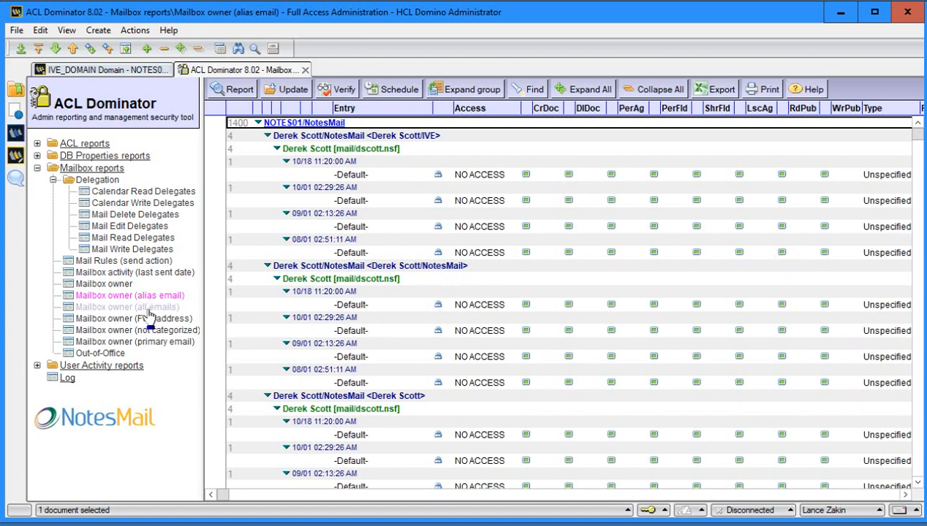
left_click(149, 308)
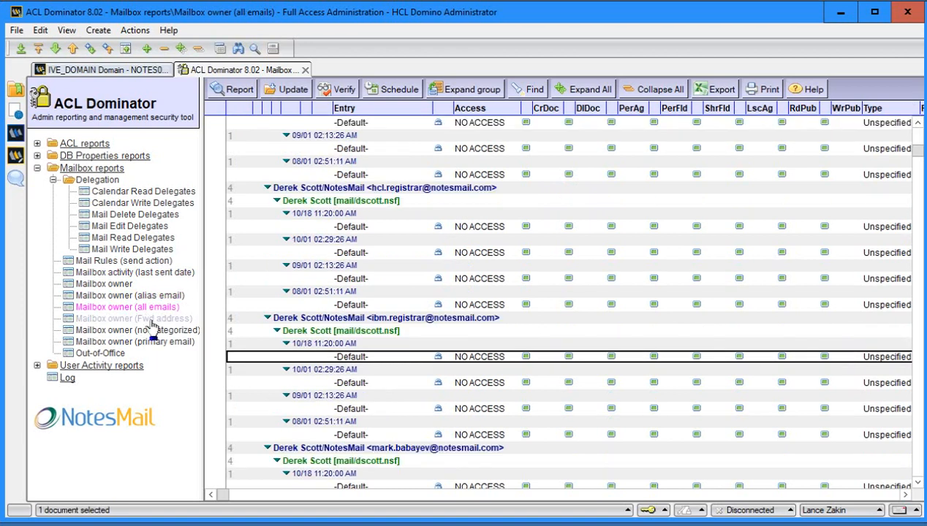
left_click(158, 319)
left_click(164, 331)
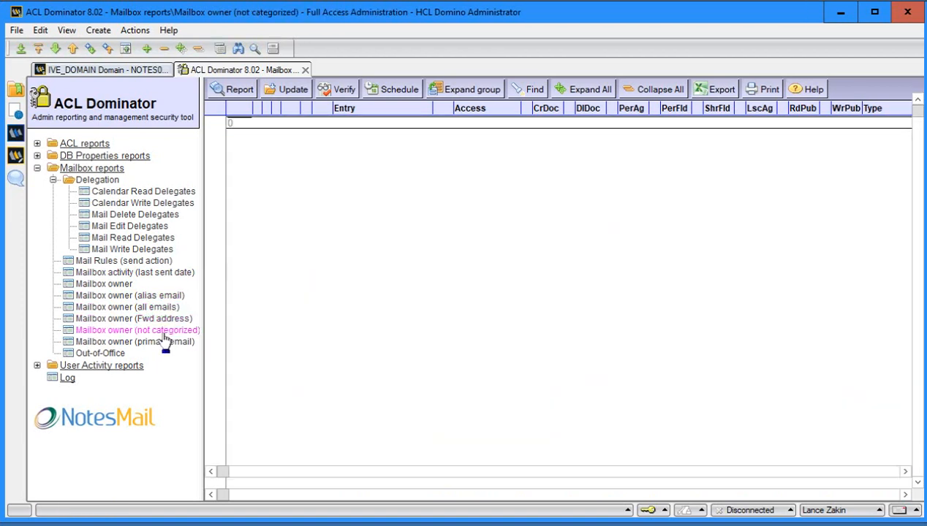
left_click(116, 353)
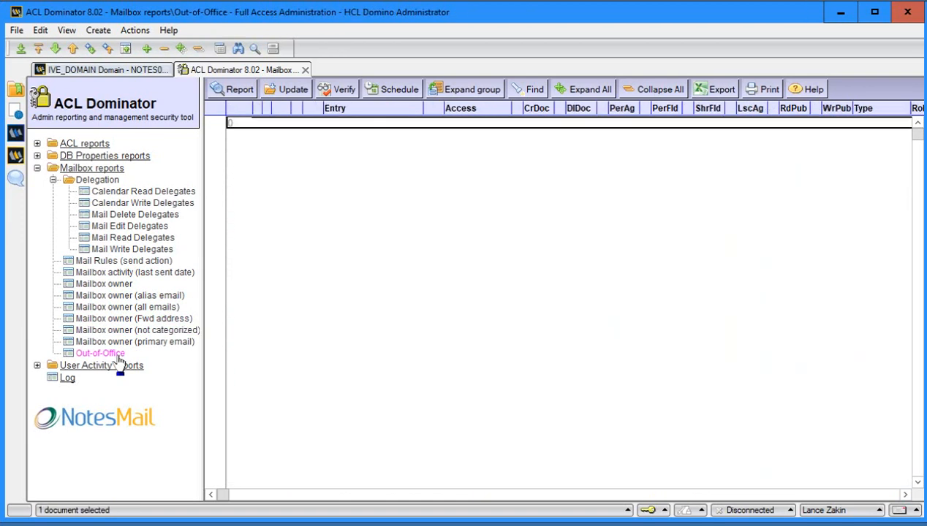
Step: Collapse the Mailbox reports, and show Application activity - by filename under User Activity reports with NOTES01/NotesMail expanded
left_click(37, 365)
left_click(38, 169)
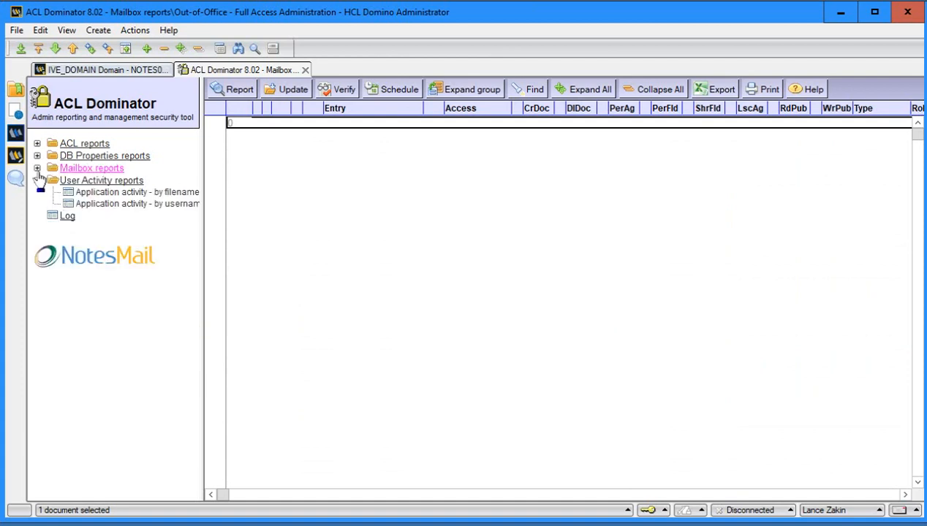
left_click(136, 194)
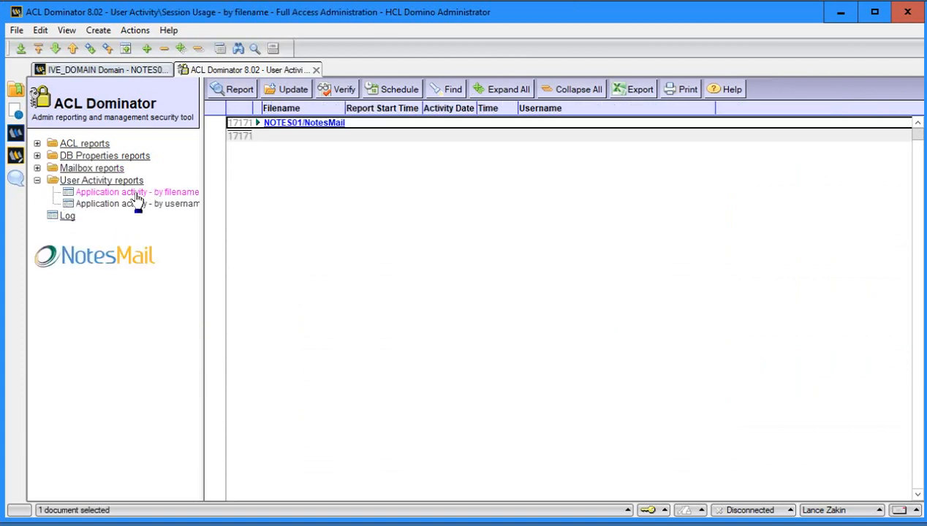
left_click(258, 123)
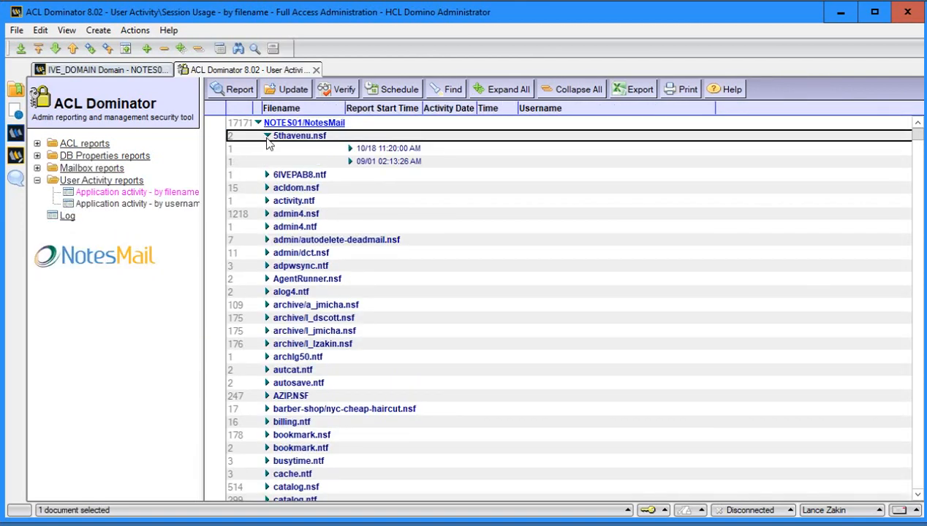
Step: Expand the 10/18 and 09/01 reports of 5thavenu.nsf down to the access times and usernames for 10/17 and 08/05
left_click(350, 162)
left_click(350, 148)
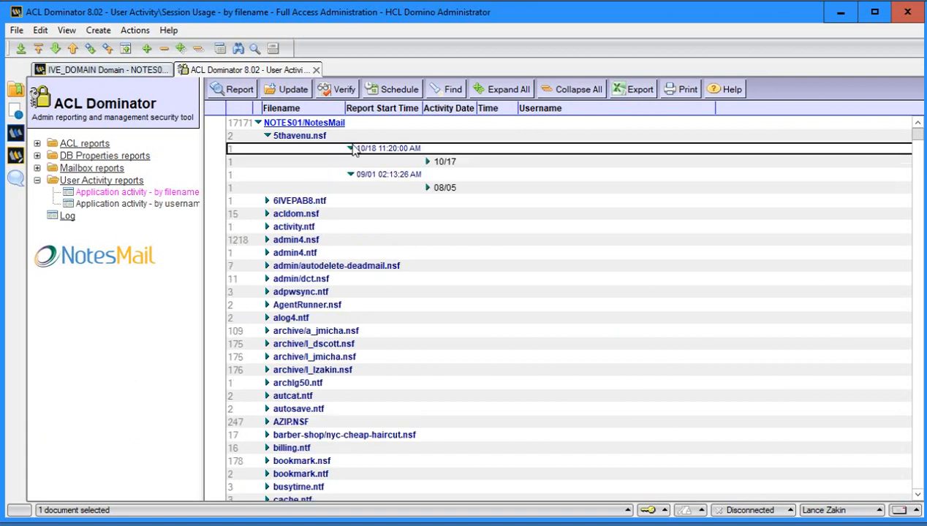
left_click(428, 162)
left_click(428, 203)
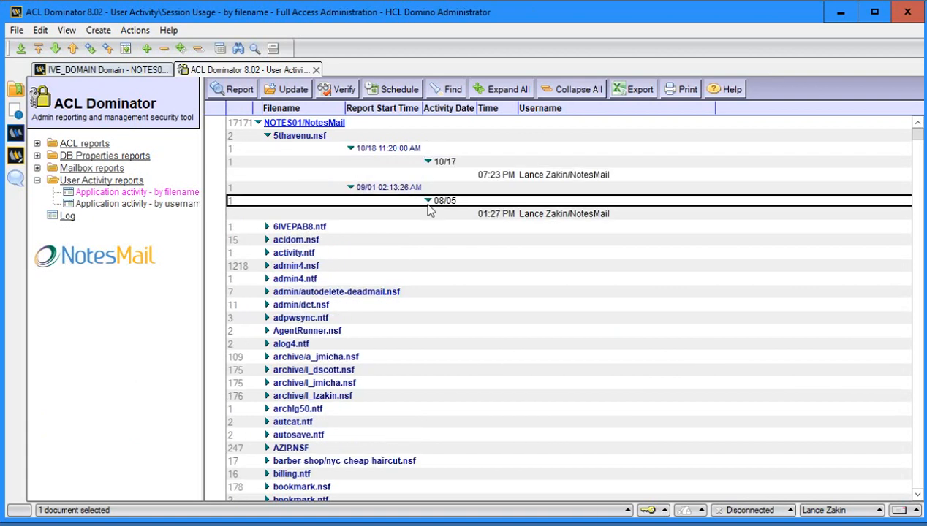
Step: View the User Activity details of the 08/05 01:27 PM and 10/17 07:23 PM sessions under 5thavenu.nsf, closing each document after viewing
double_click(468, 214)
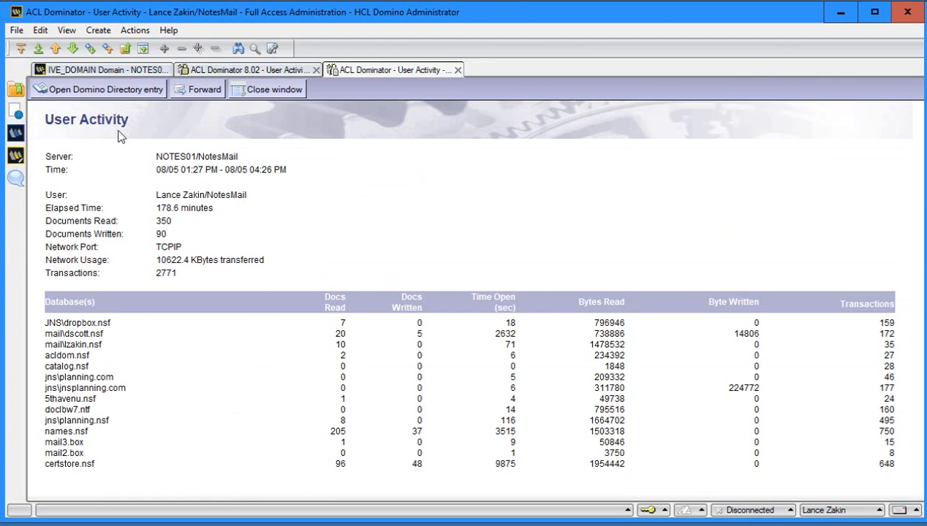
left_click(276, 91)
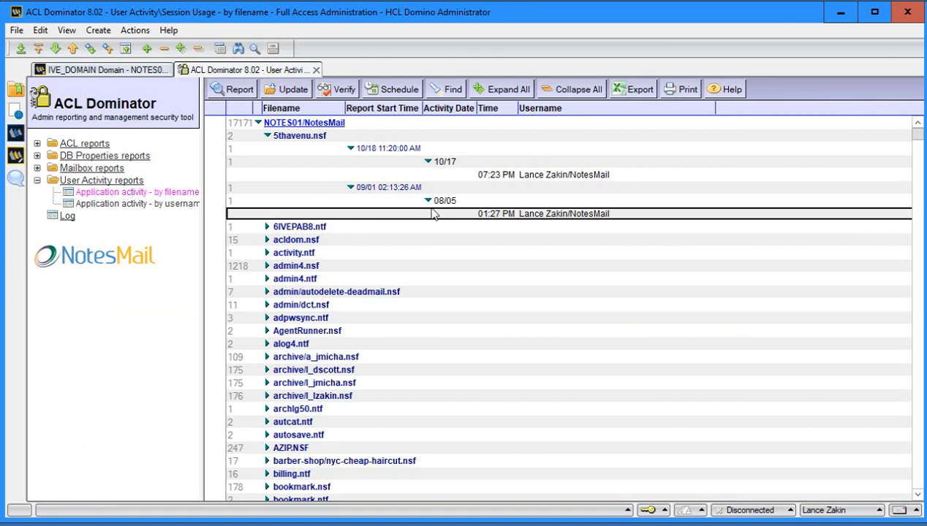
left_click(458, 176)
double_click(458, 176)
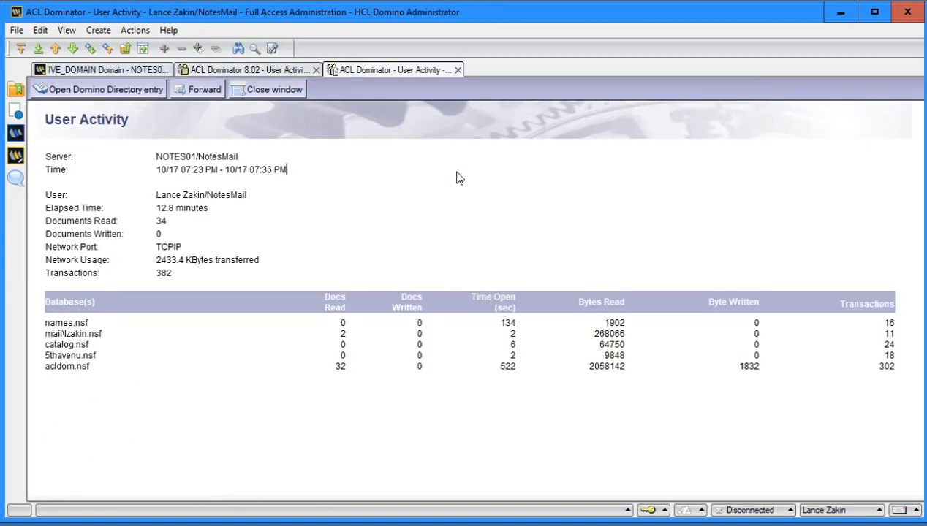
right_click(456, 174)
left_click(458, 69)
left_click(457, 70)
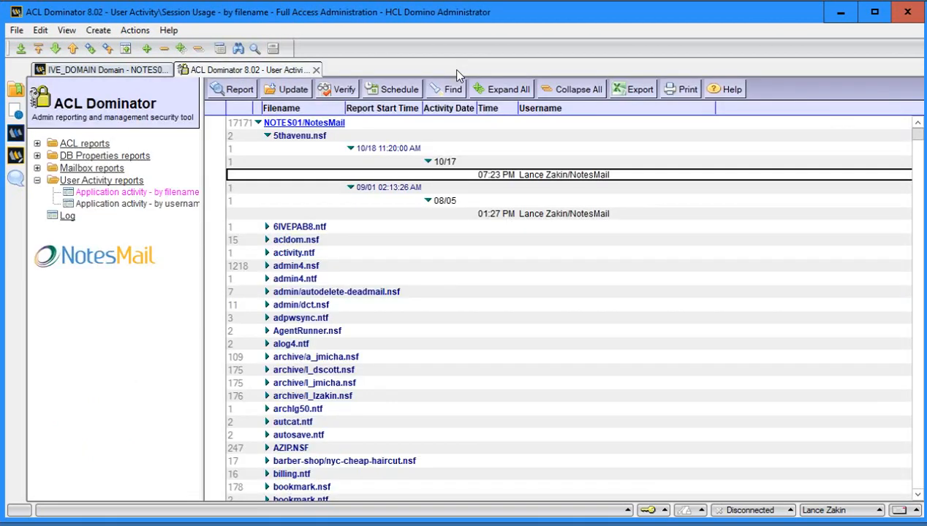
left_click(482, 217)
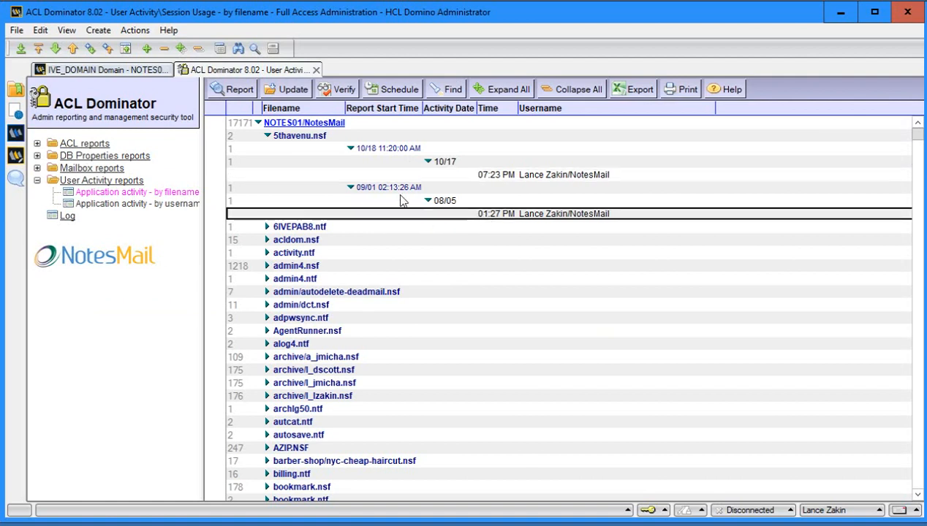
Step: Show the ACL report by Filename, with NOTES01/NotesMail expanded only to its list of database files
left_click(76, 145)
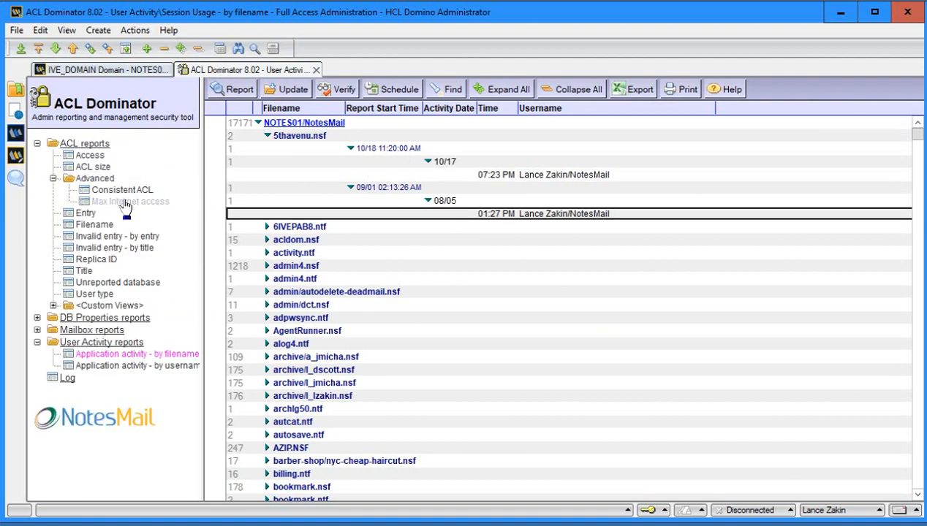
left_click(95, 225)
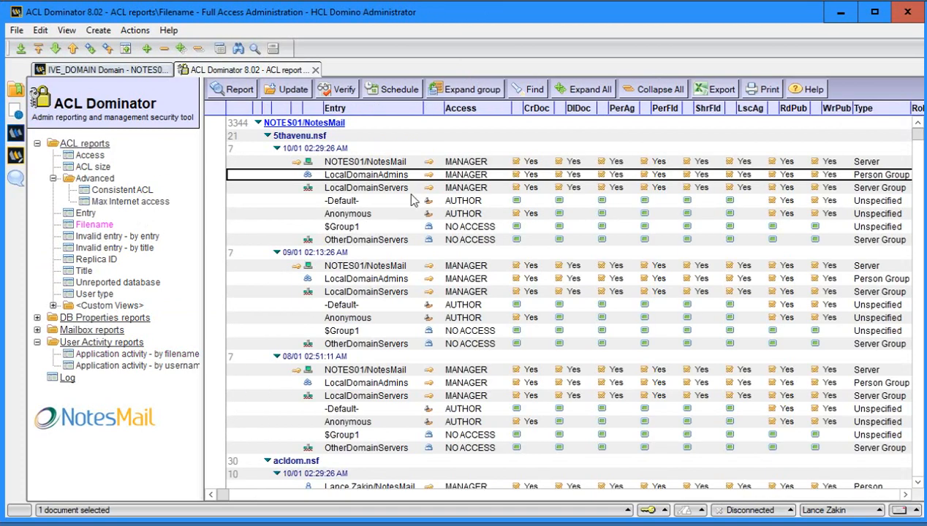
left_click(367, 124)
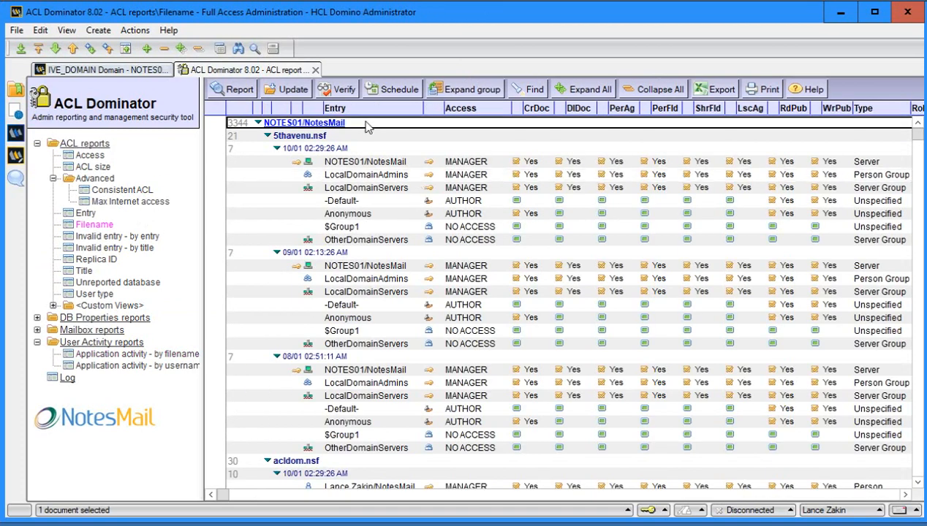
double_click(367, 126)
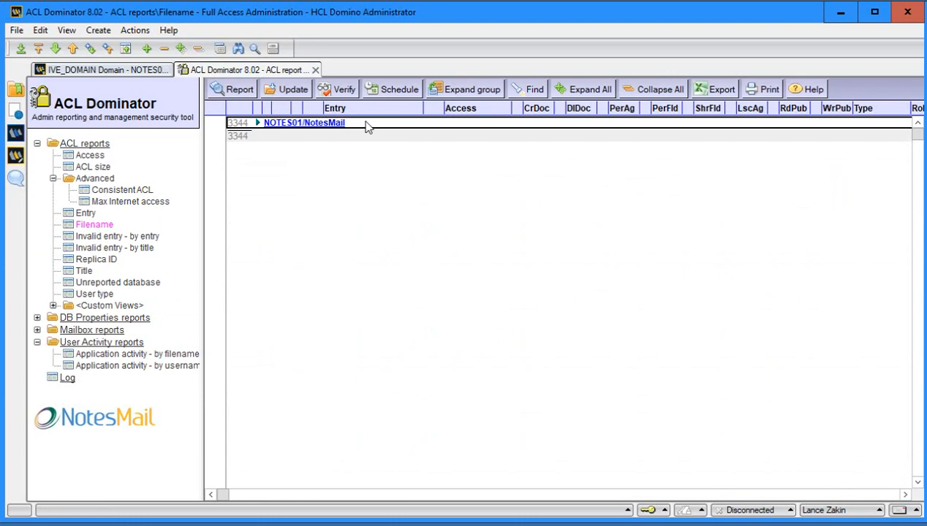
left_click(258, 123)
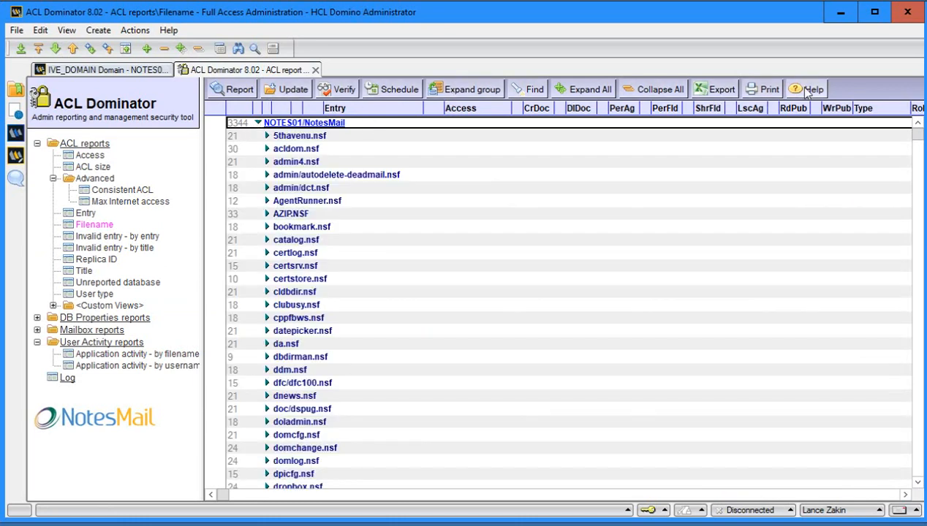
Step: Open the About document of the ACL Dominator application
left_click(168, 30)
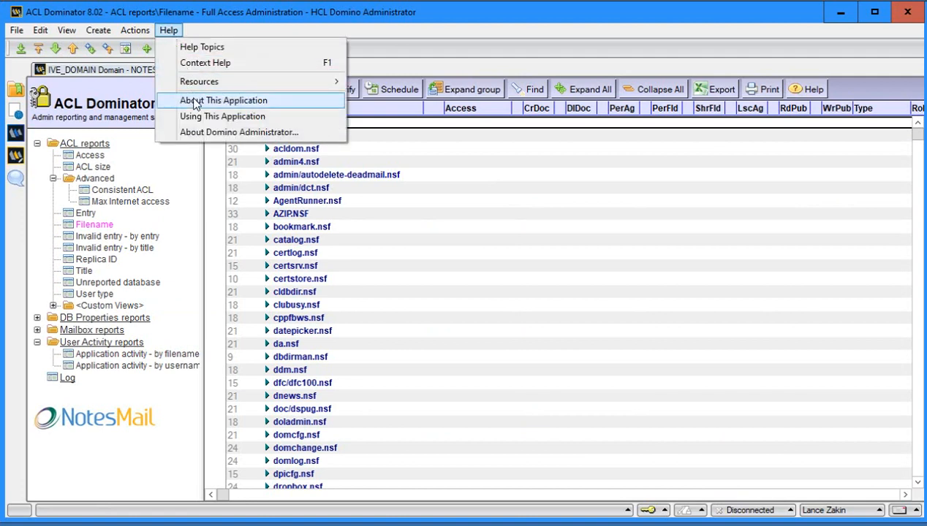
left_click(196, 103)
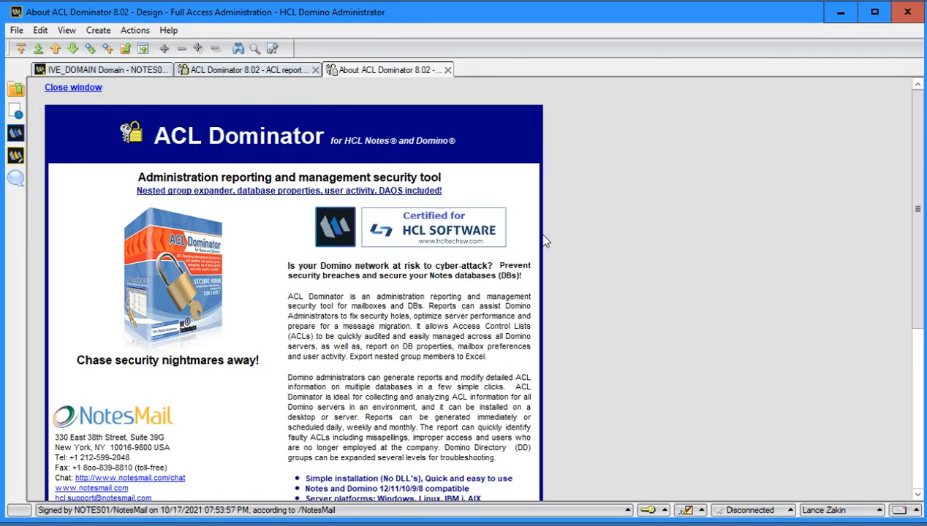